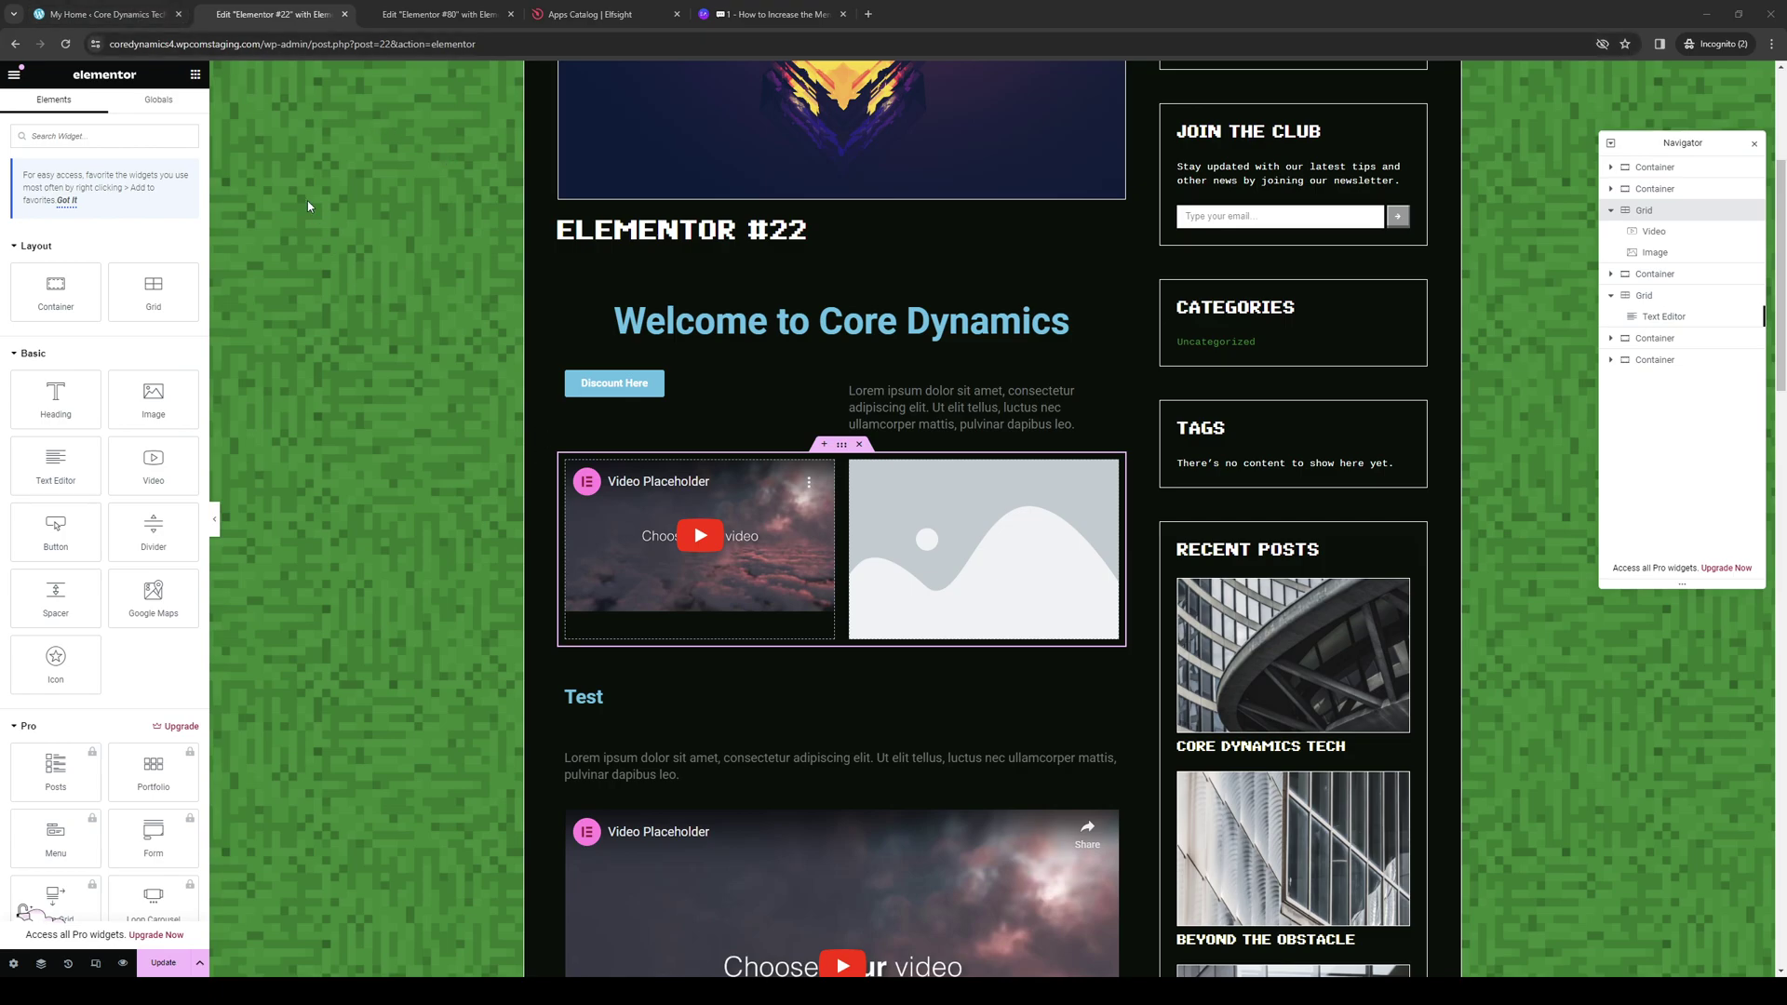
left_click(104, 14)
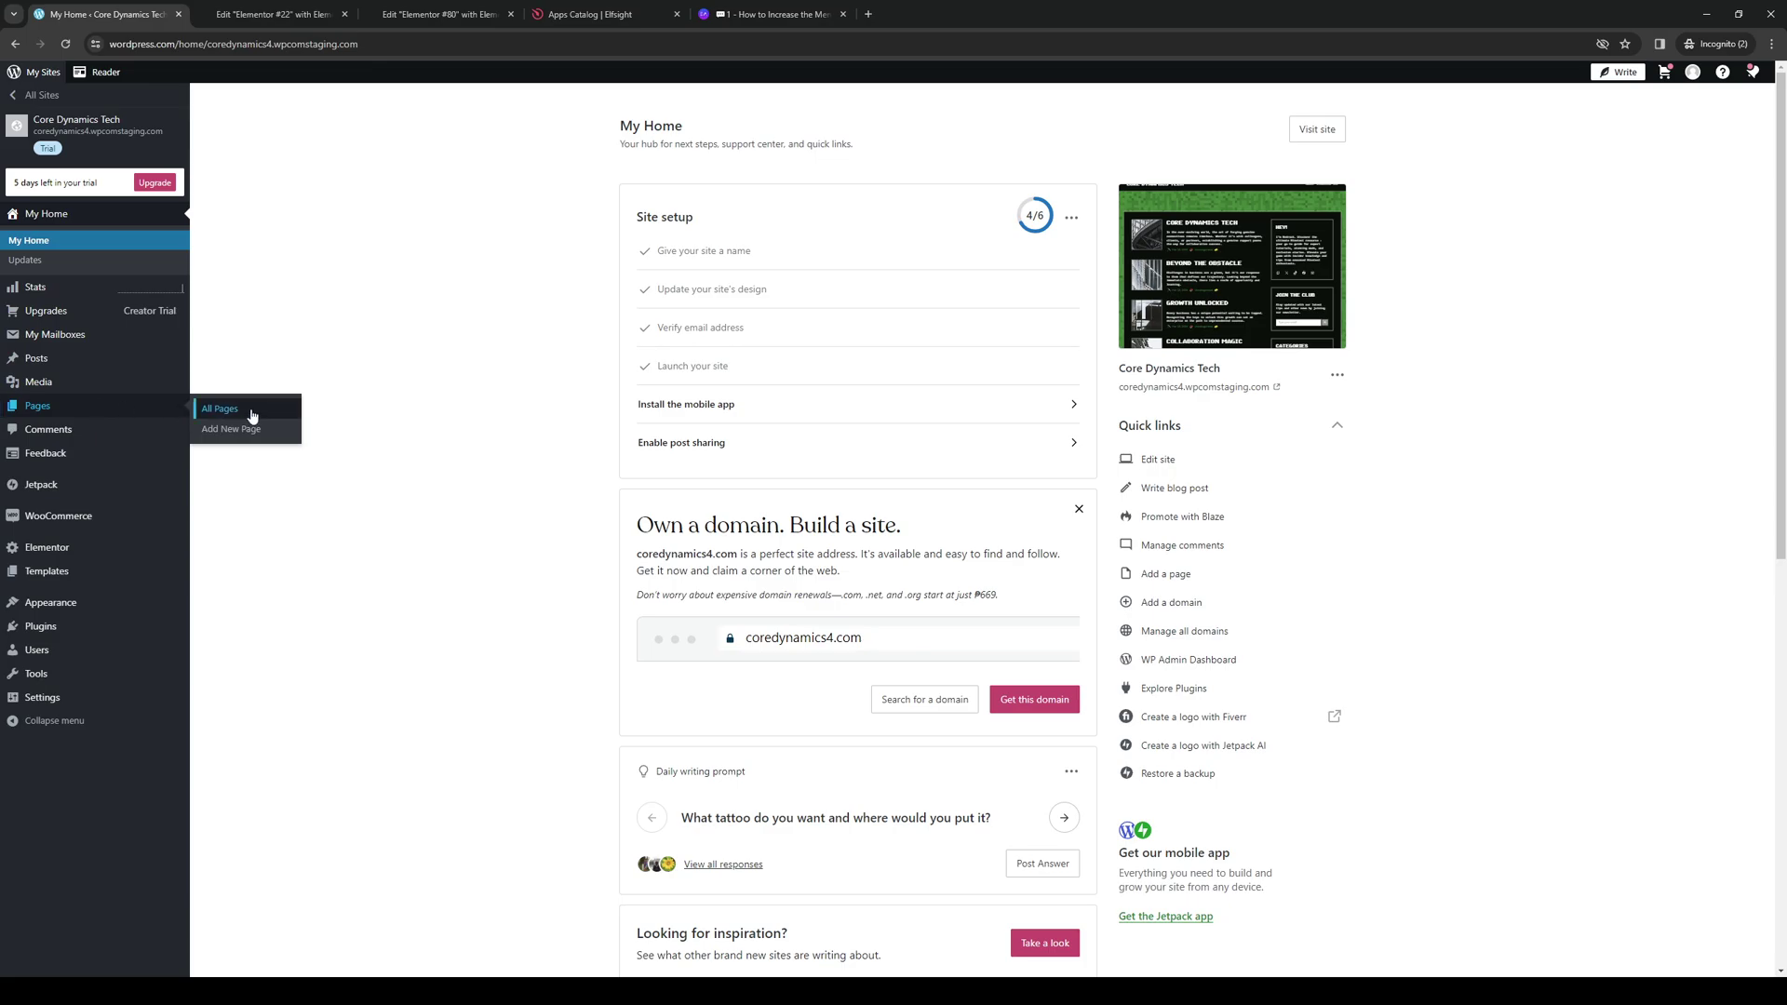
Return to the Elementor #22 page editor and save it with Update.
left_click(309, 17)
scroll(407, 559, "up", 3)
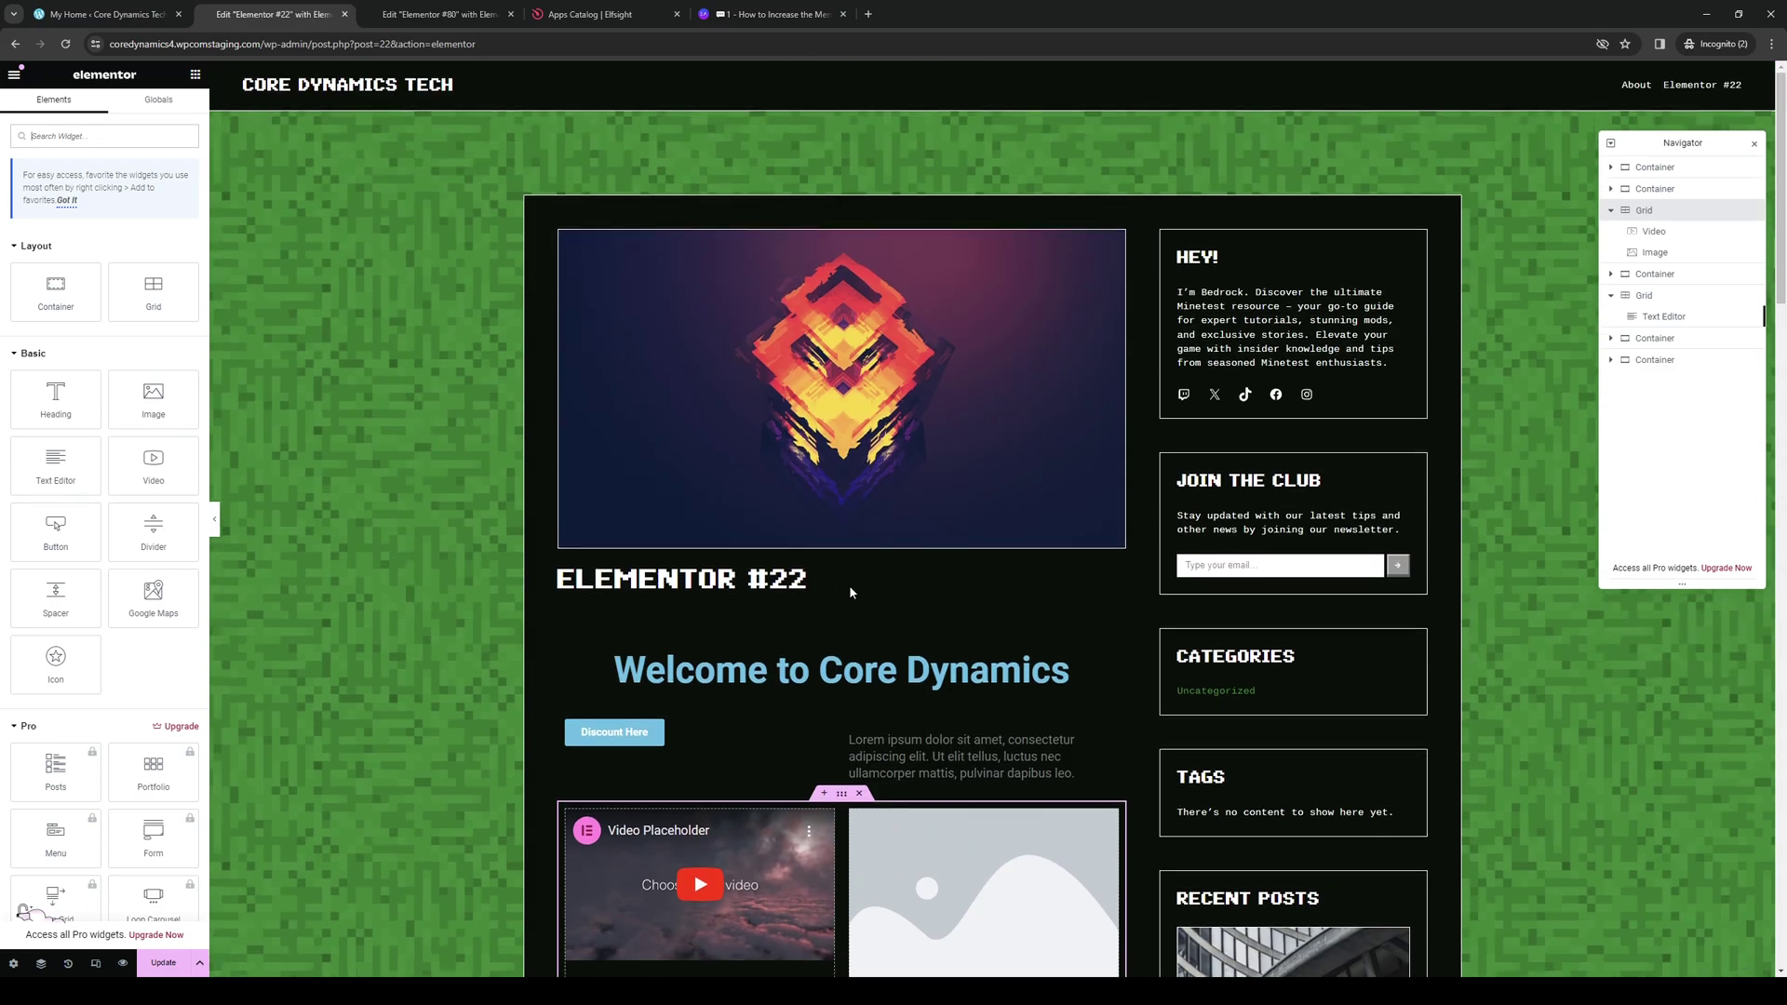
scroll(968, 622, "down", 3)
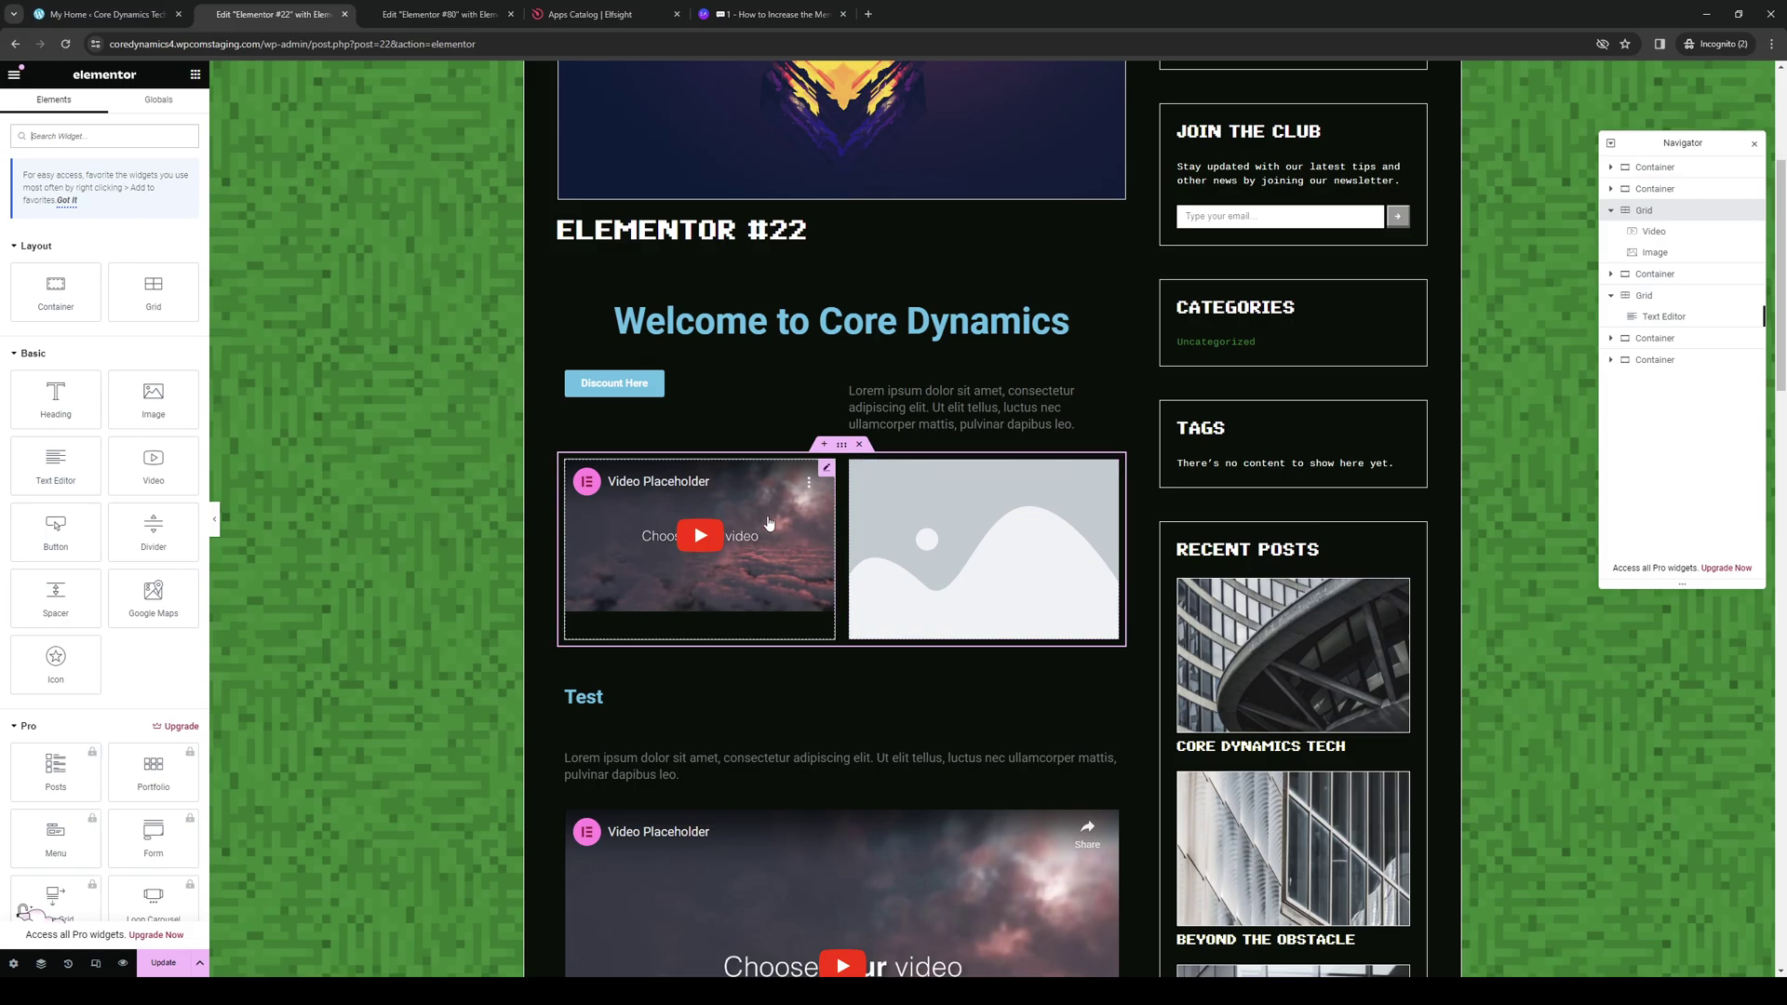
scroll(823, 545, "down", 3)
scroll(878, 563, "down", 3)
scroll(885, 558, "down", 3)
scroll(977, 579, "down", 3)
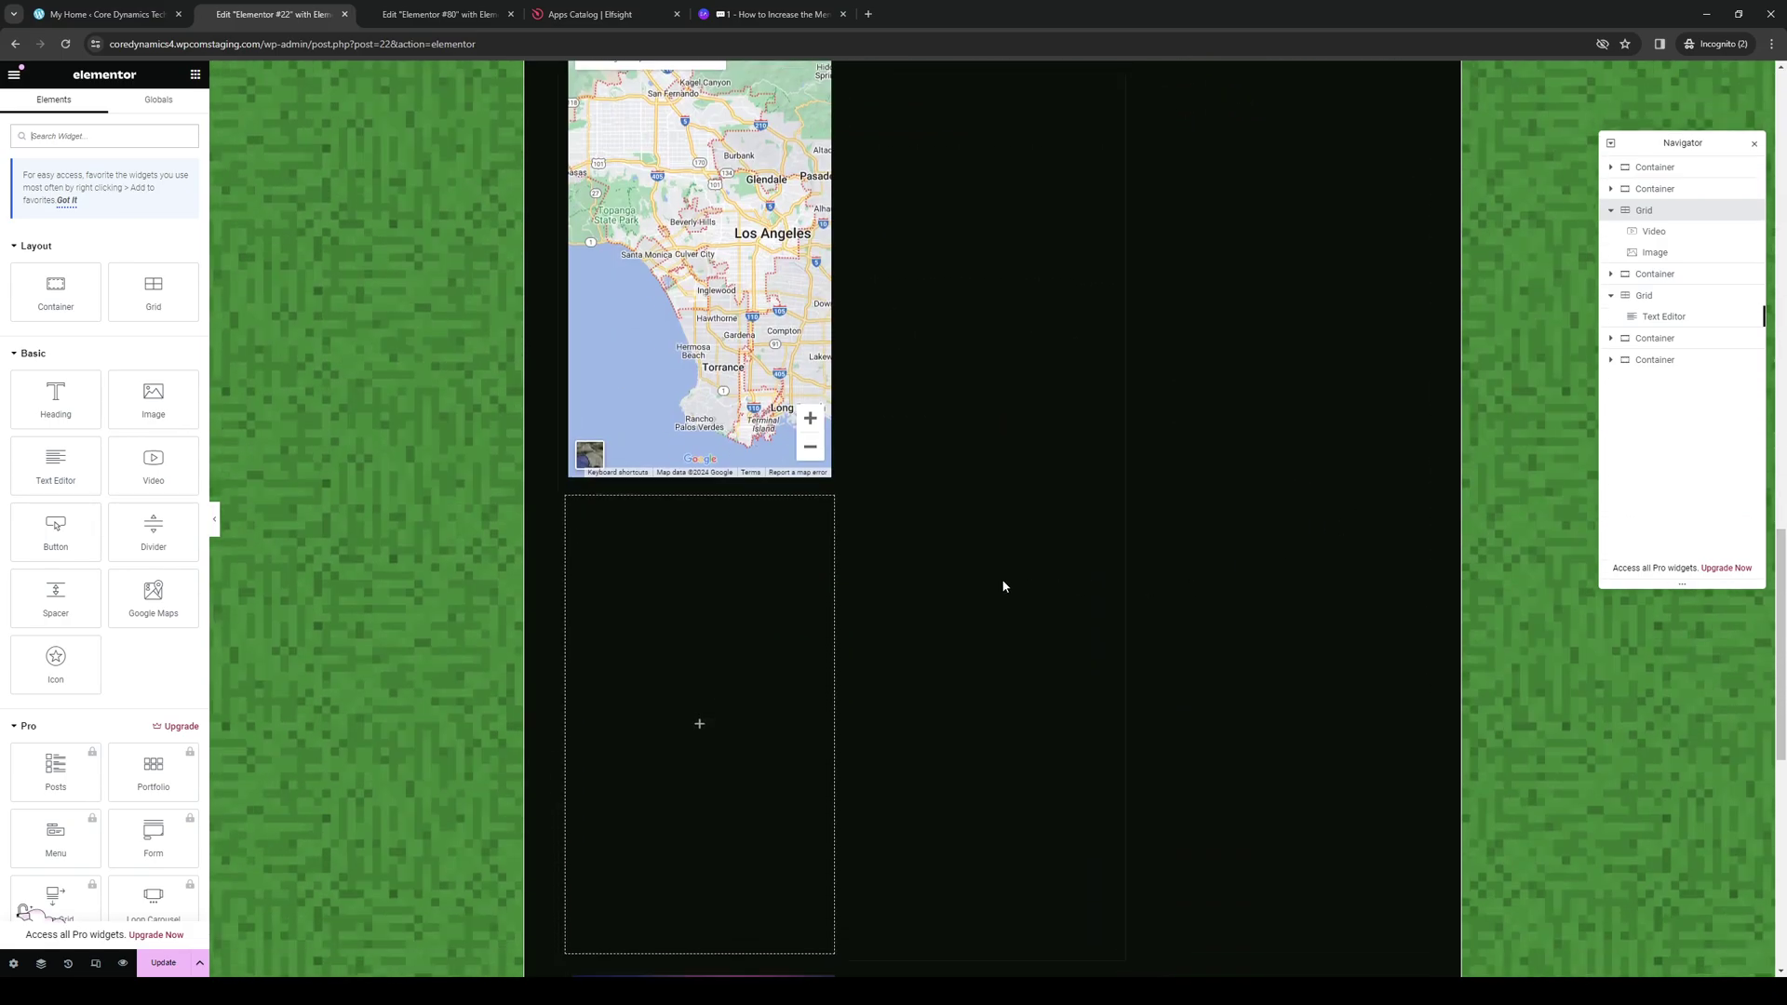
scroll(1034, 570, "up", 3)
scroll(838, 545, "up", 3)
scroll(628, 503, "up", 3)
scroll(438, 469, "up", 3)
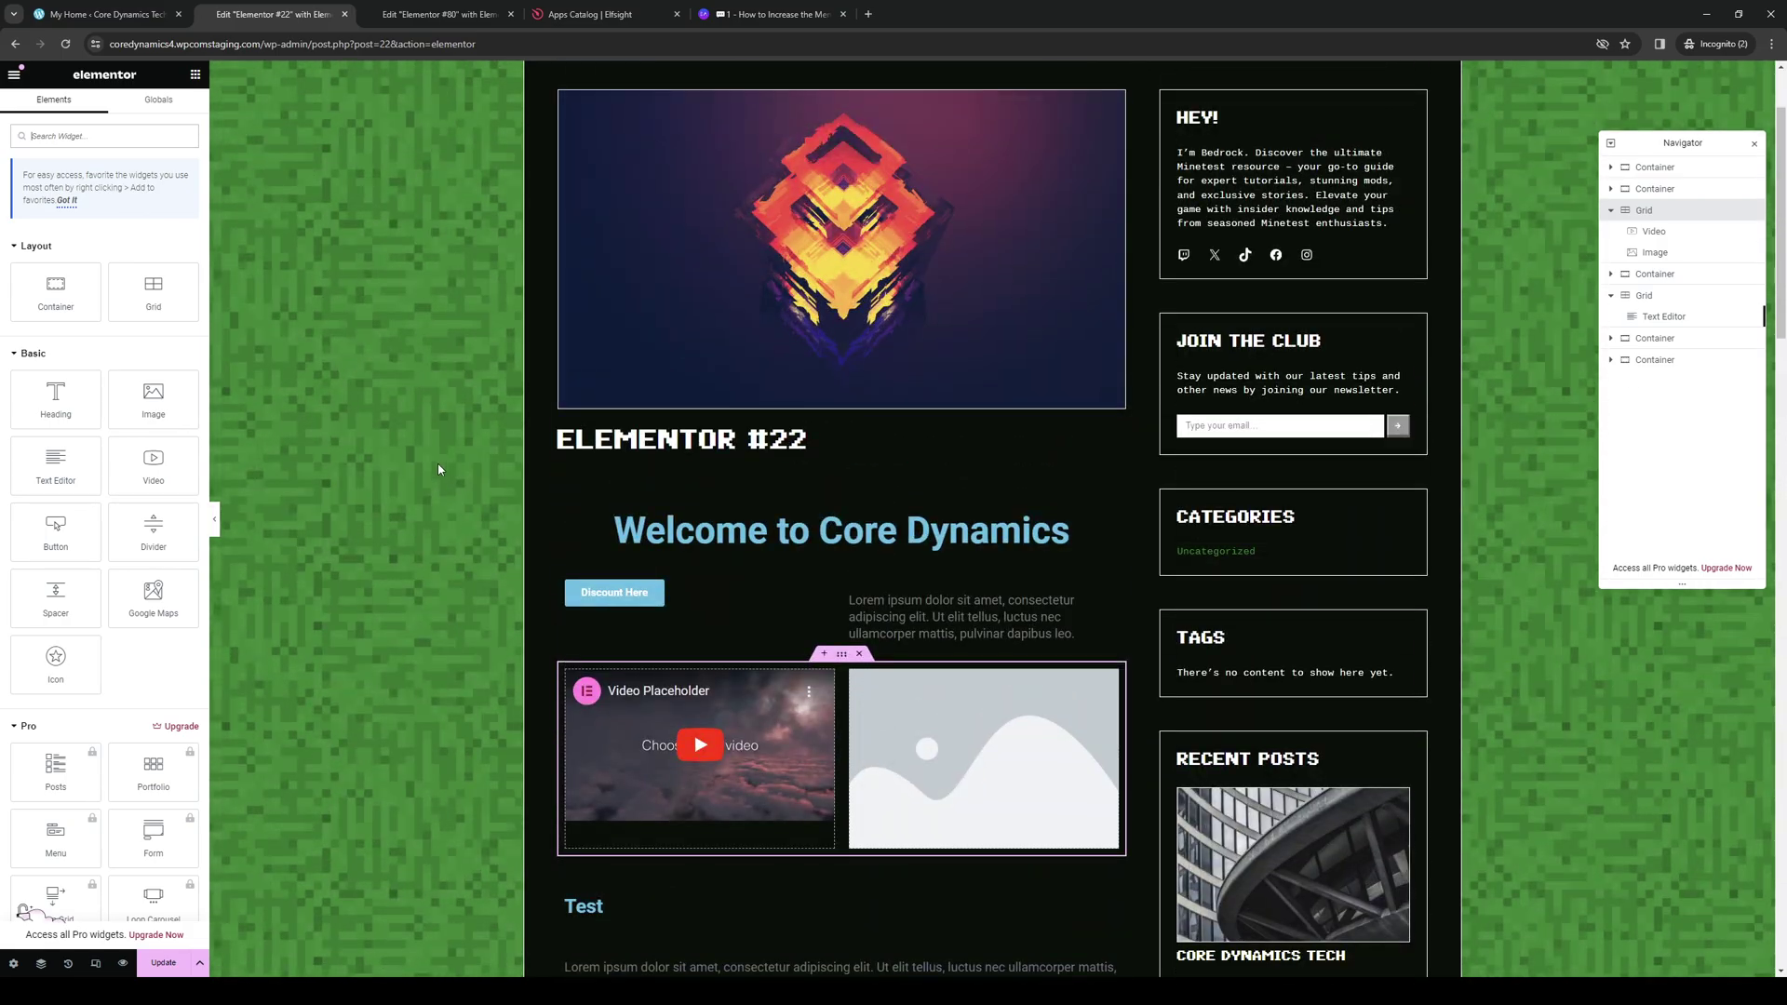
scroll(418, 488, "up", 1)
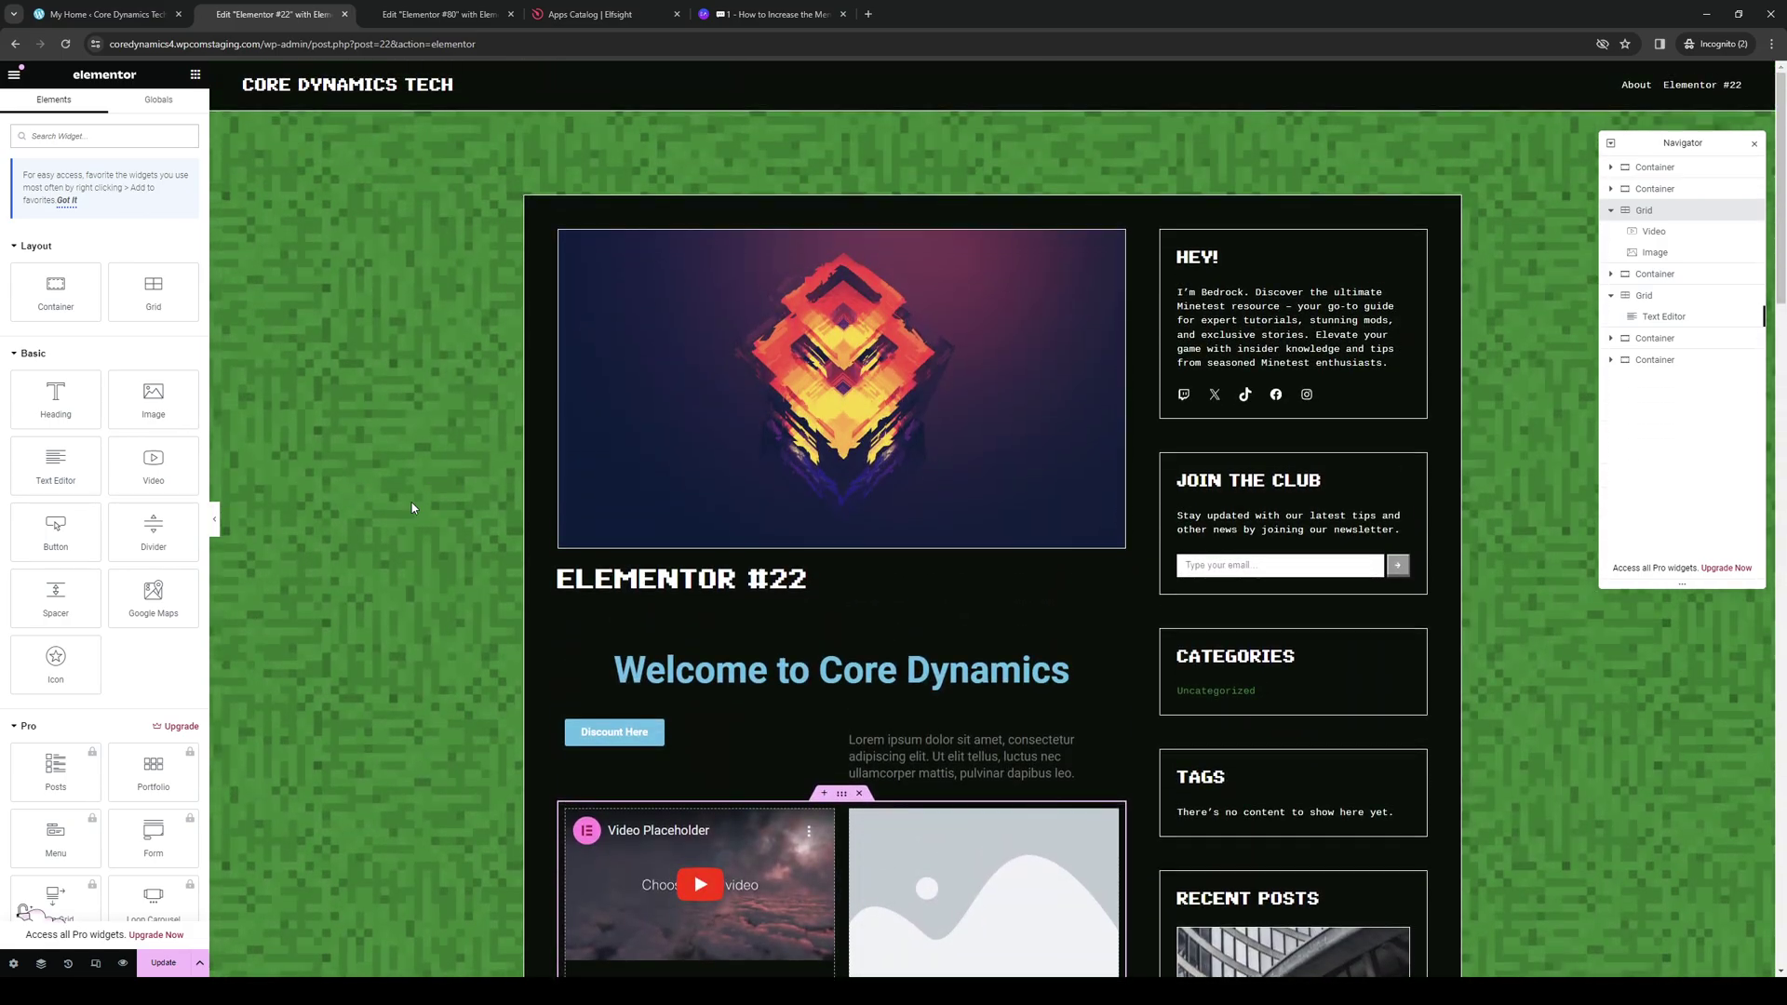
left_click(164, 963)
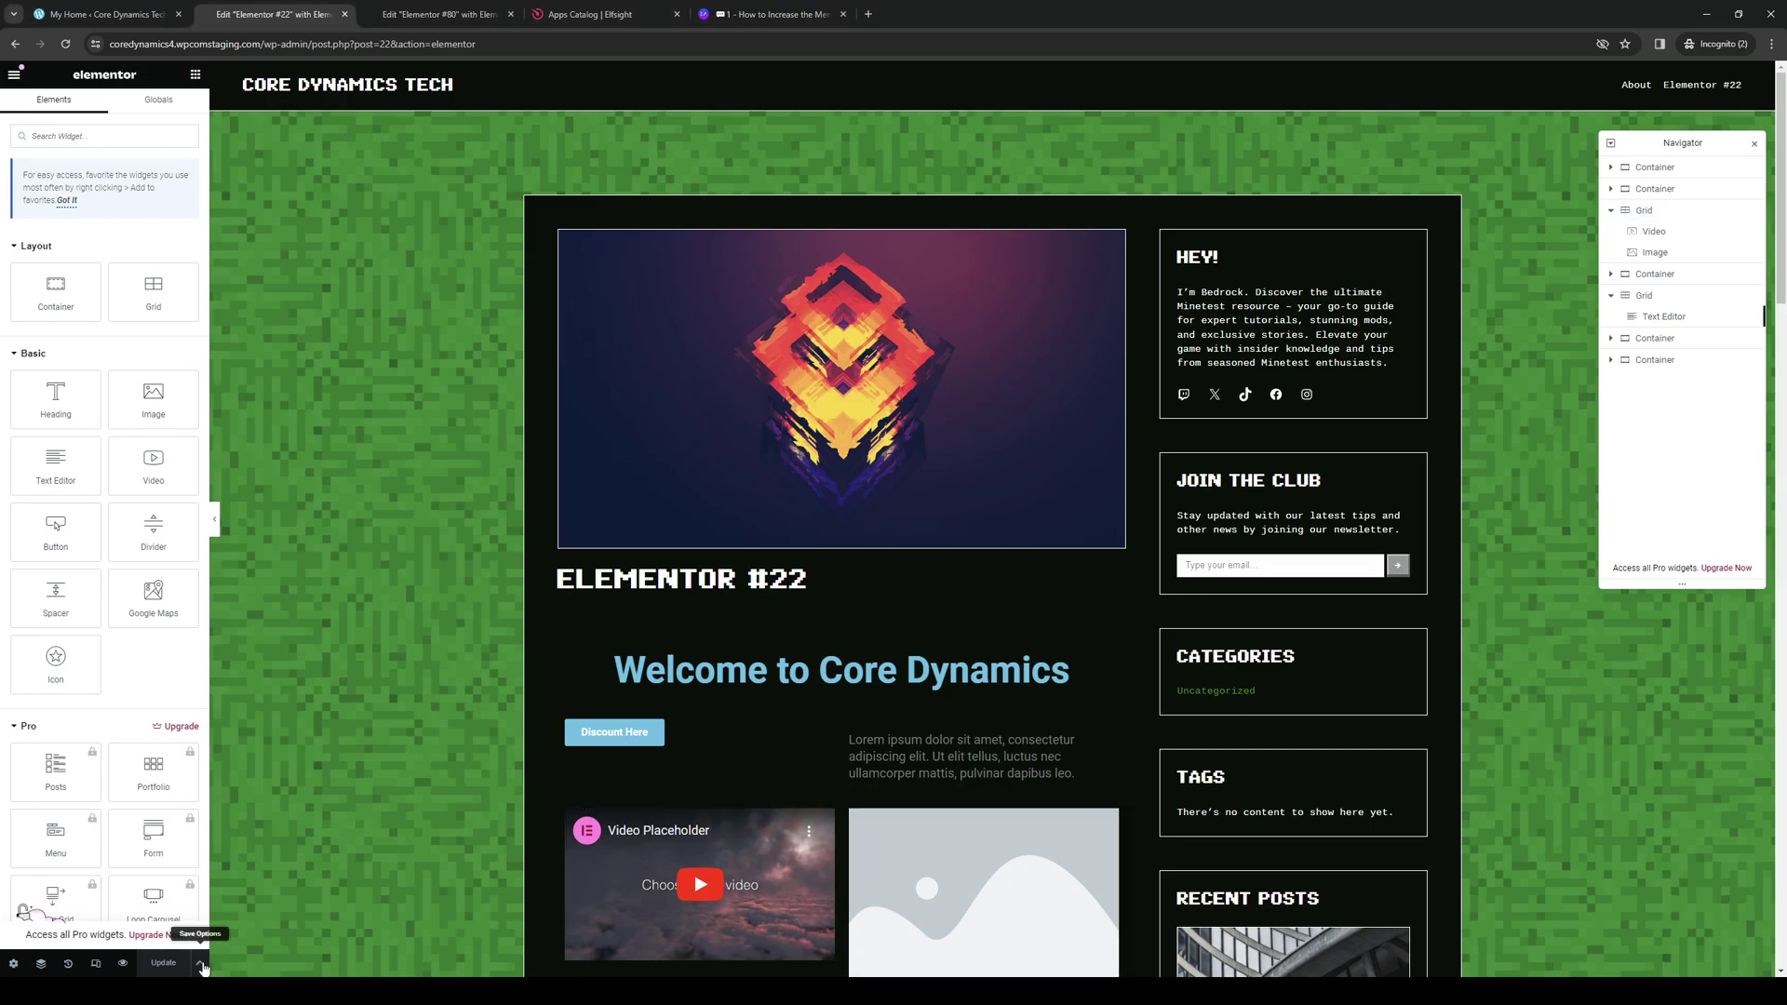
Save the page to the library as 'Test Homepage Template'.
left_click(202, 963)
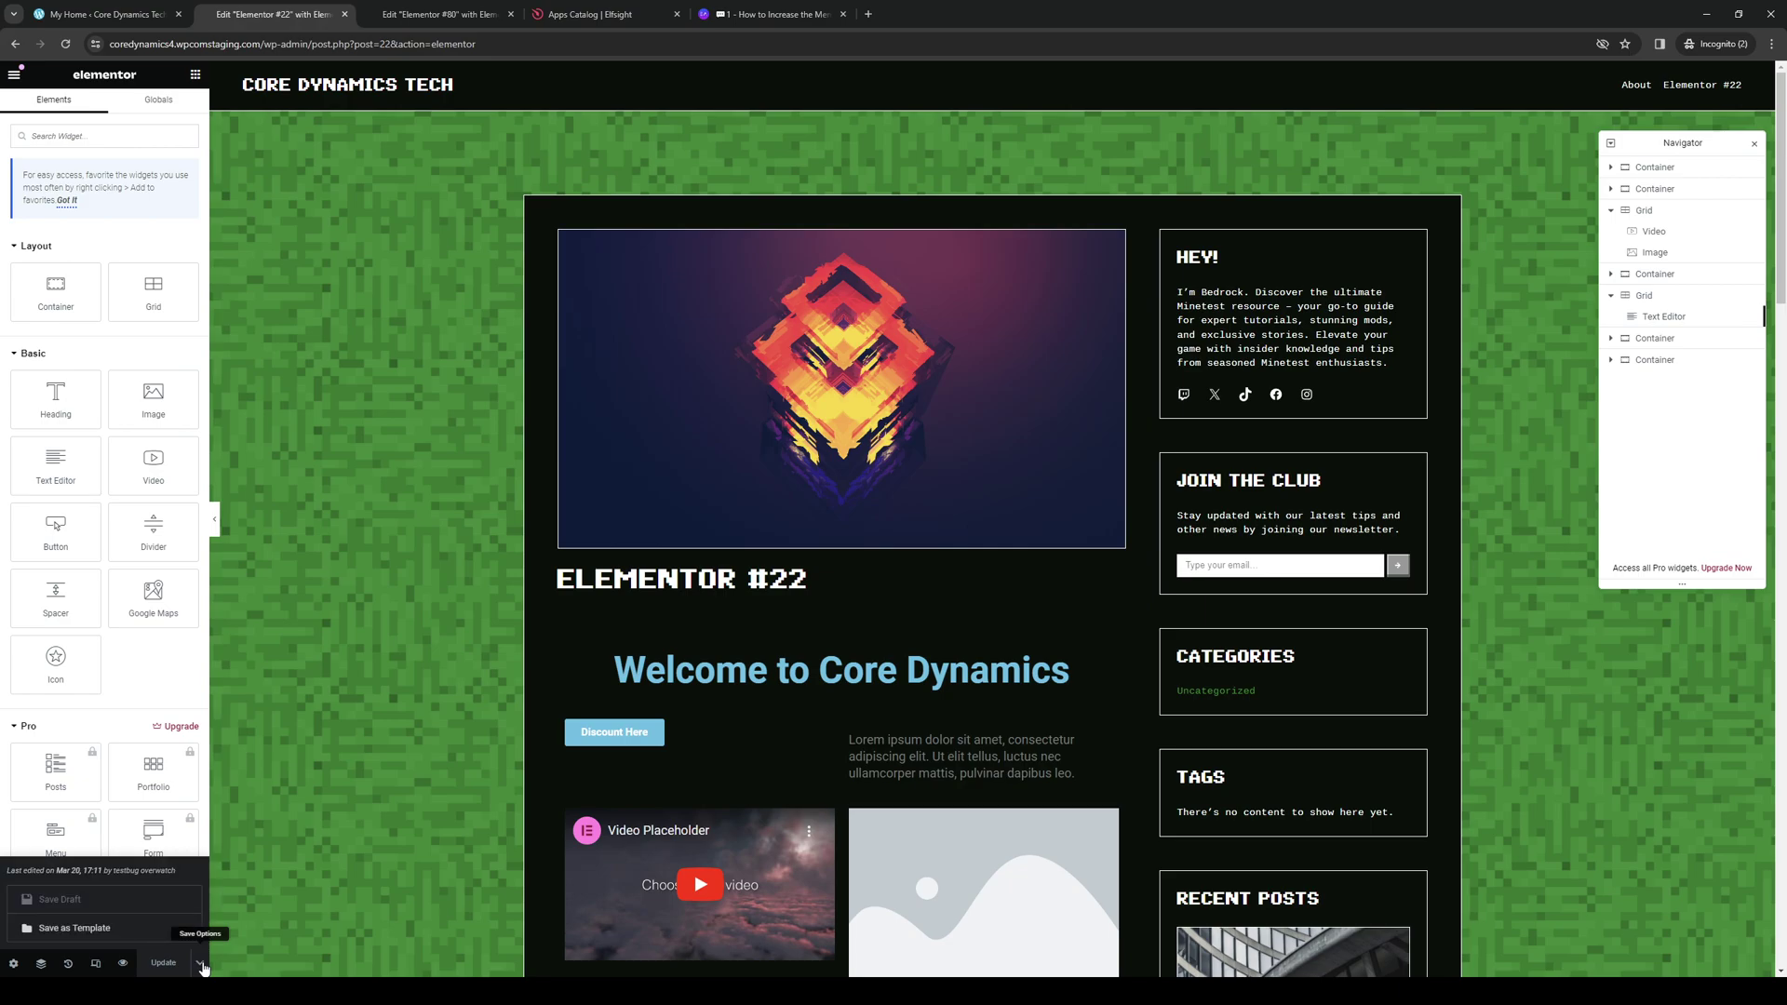
left_click(86, 929)
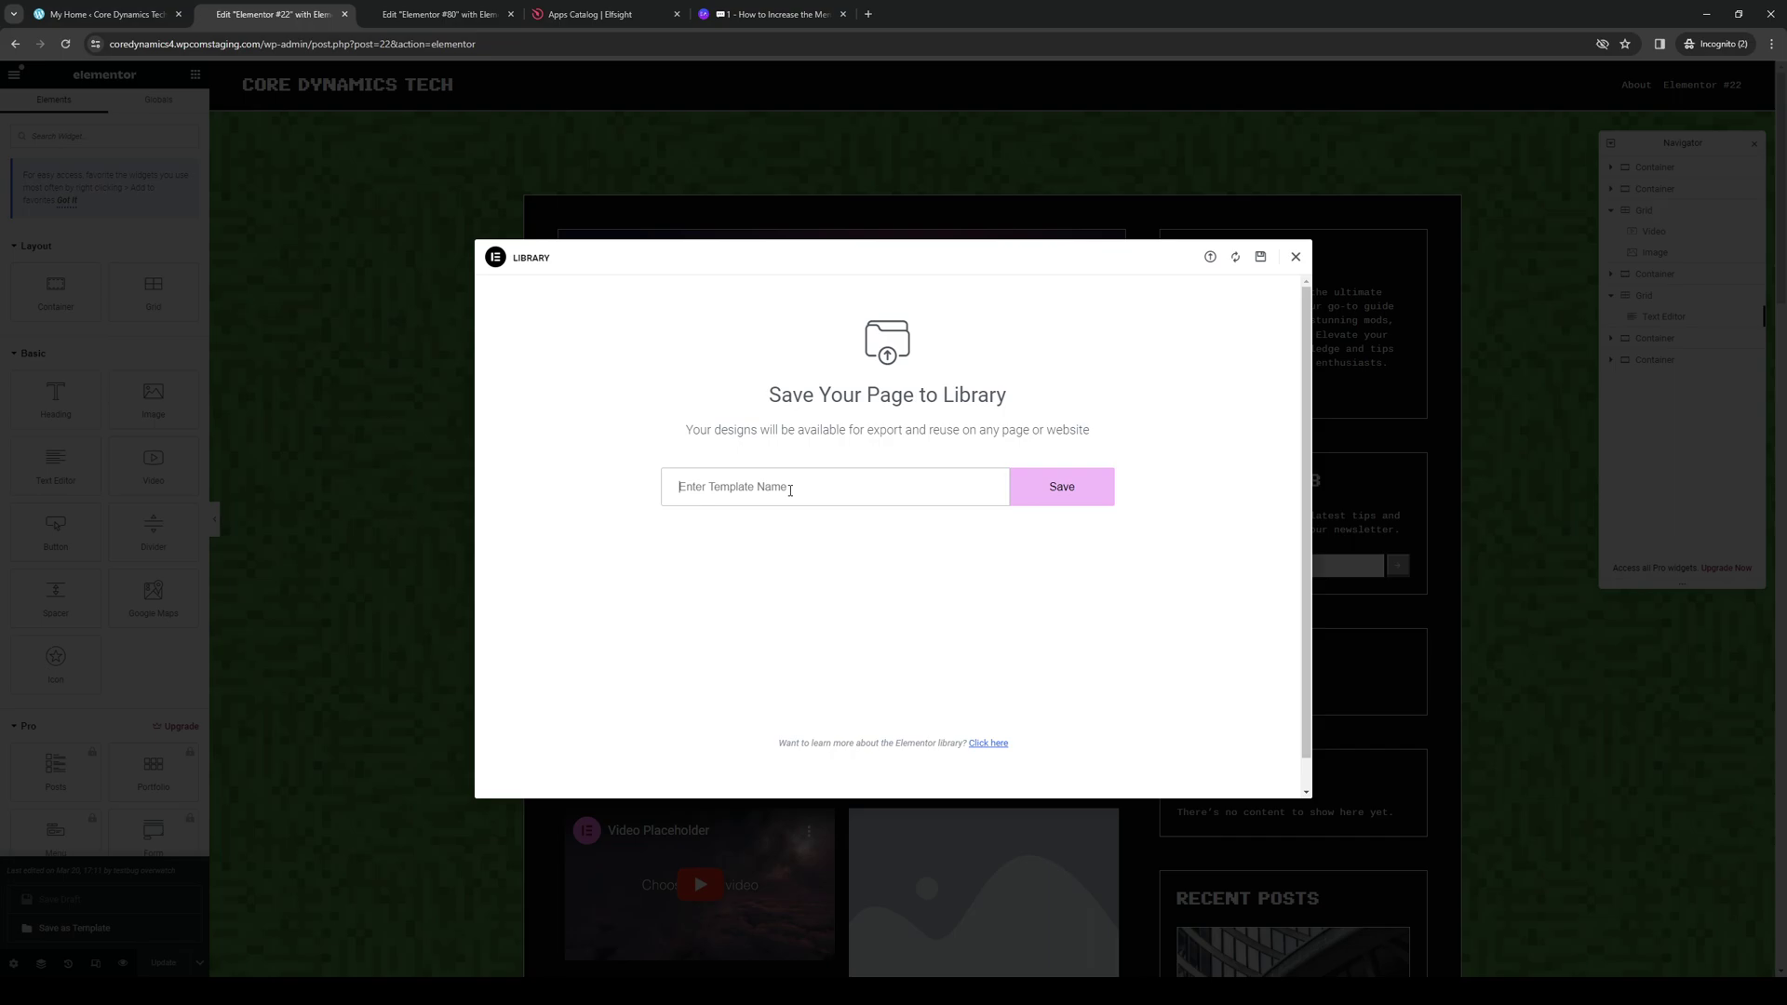
type("Test")
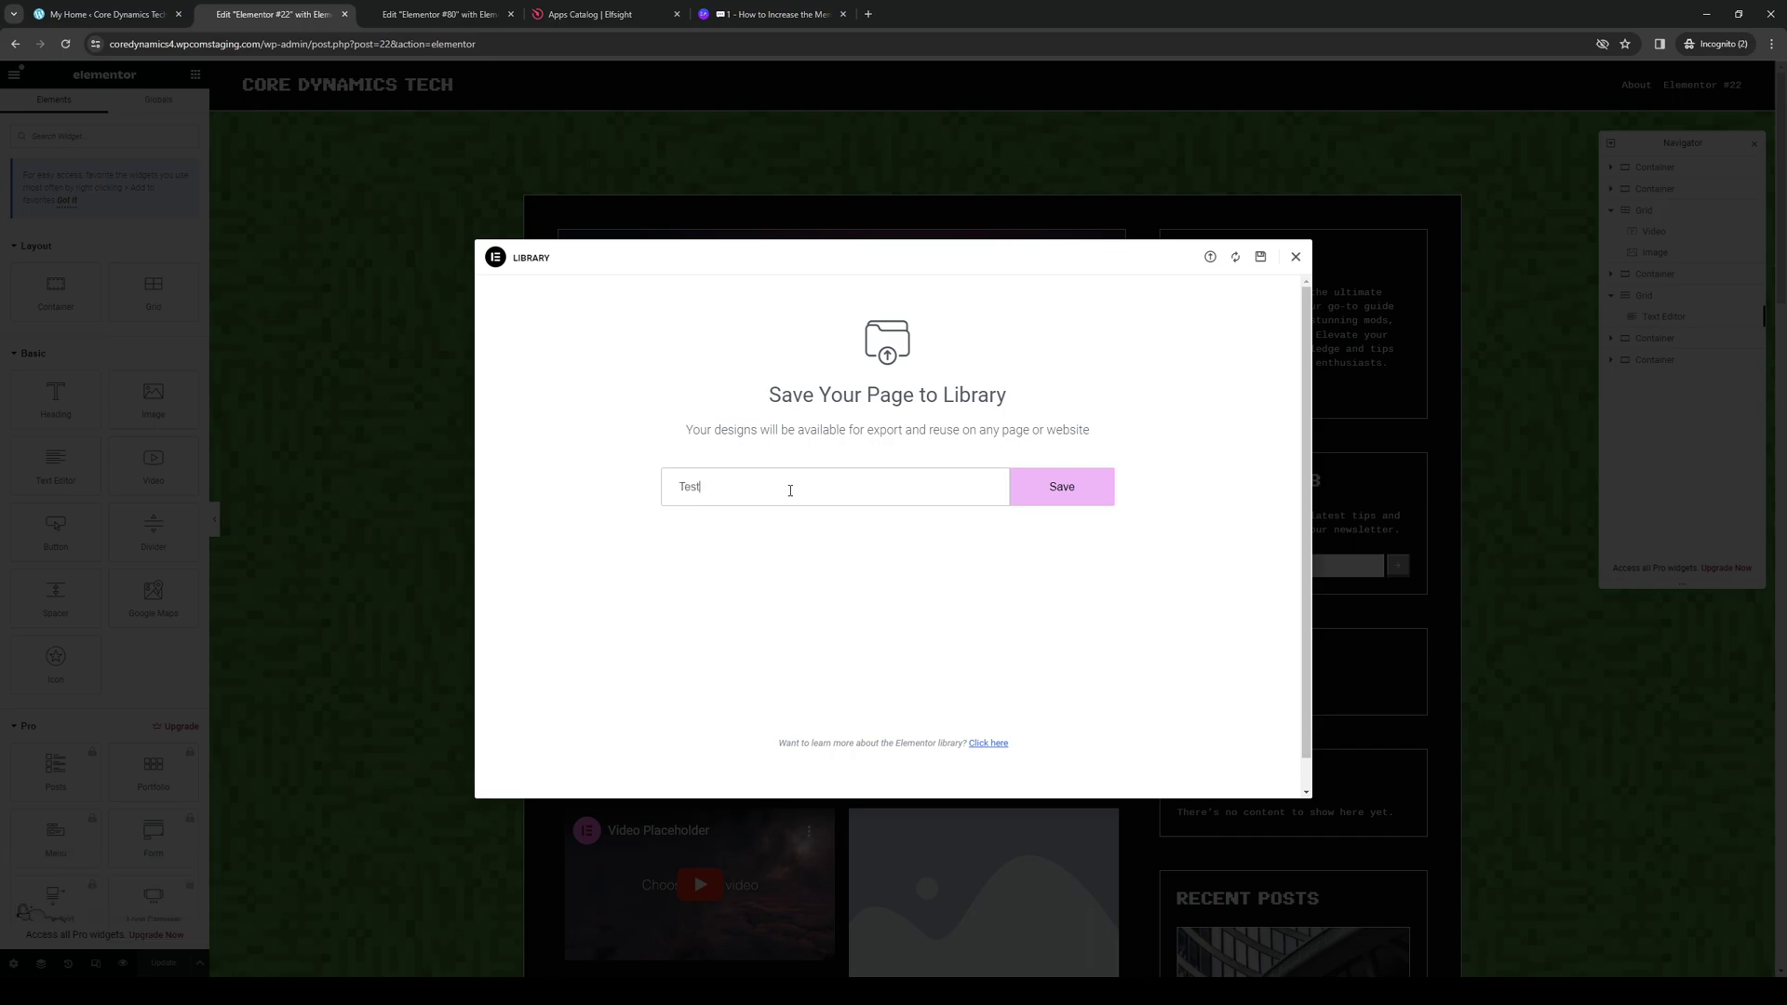
type(" Homepage Tem")
type("plate")
left_click(1058, 492)
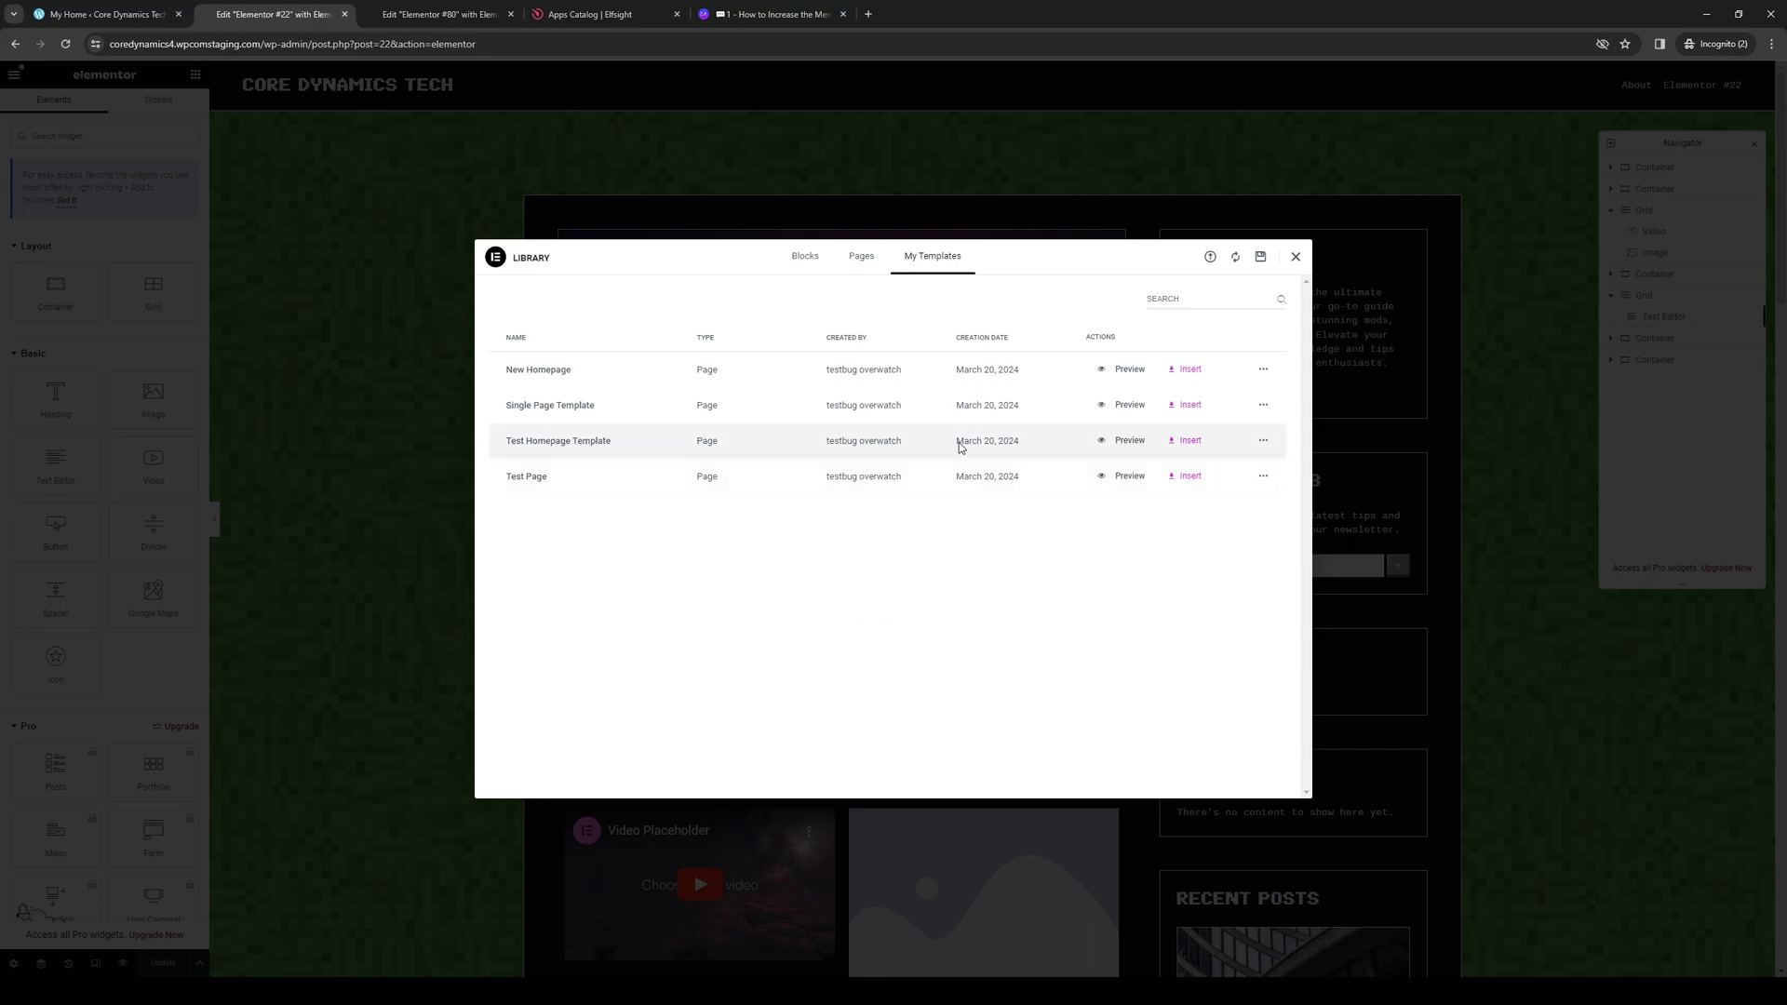
Inspect Test Homepage Template's Delete/Export actions without choosing one, then close the Library.
left_click(1262, 440)
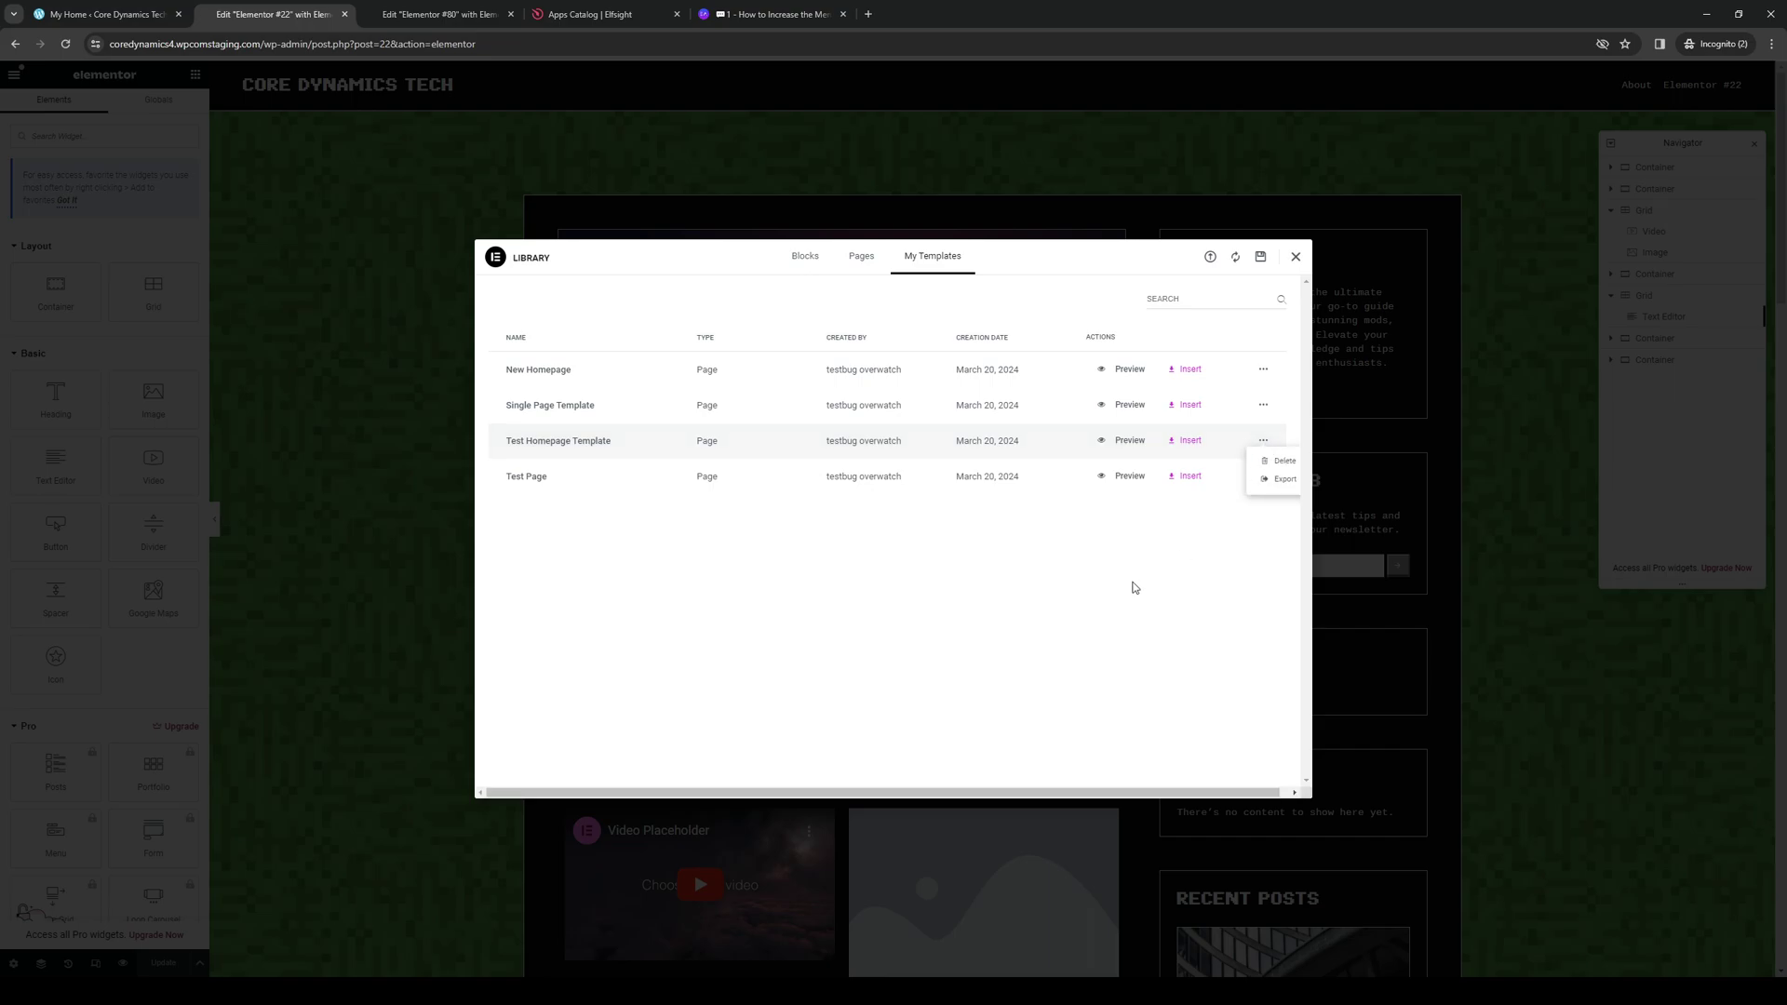
left_click(1117, 590)
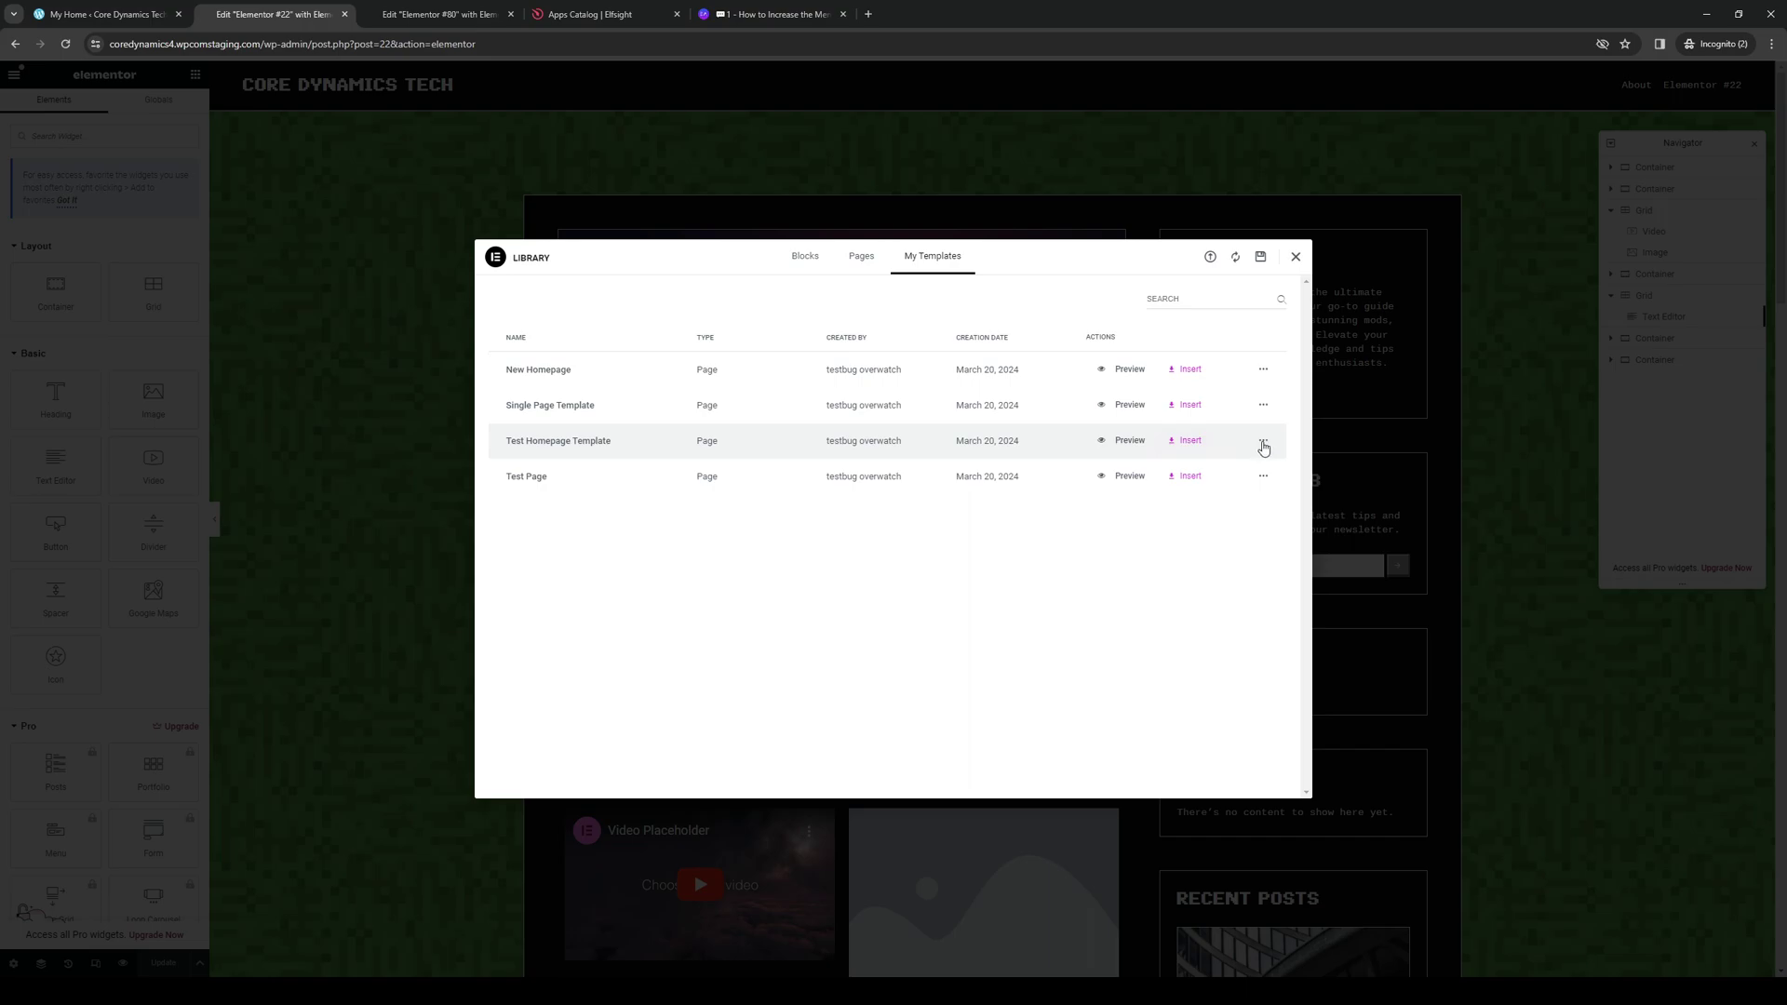
left_click(1264, 447)
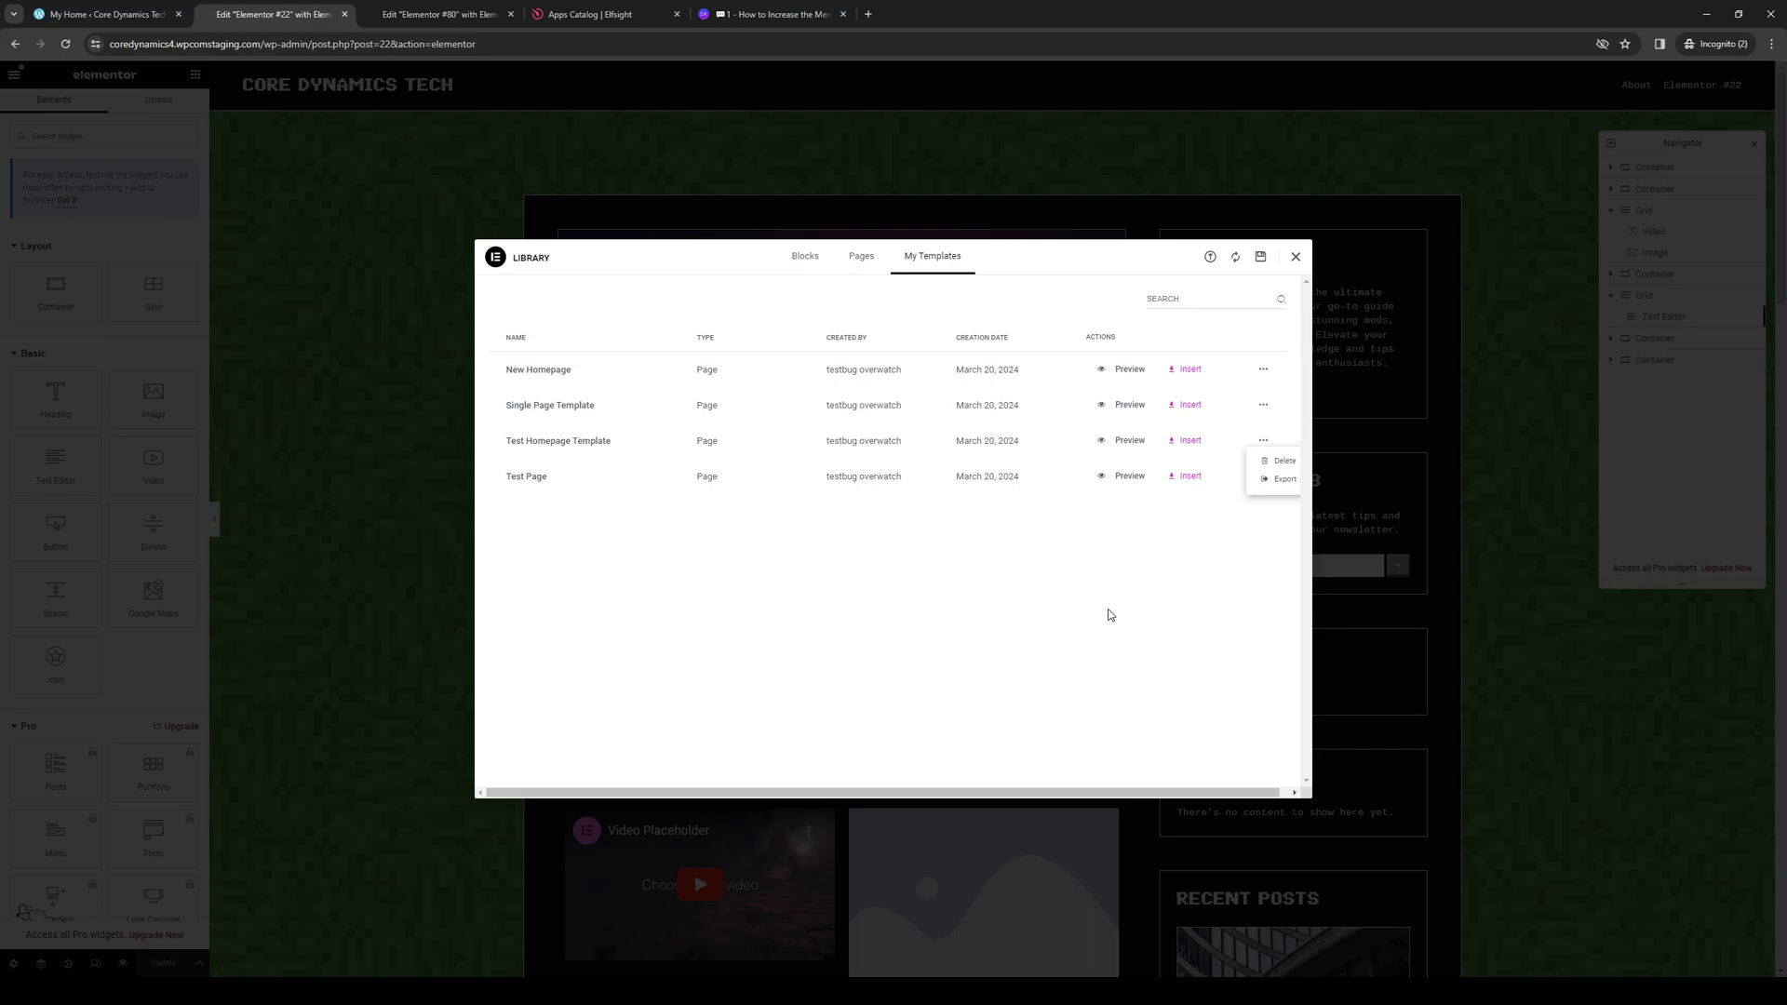
left_click(1144, 619)
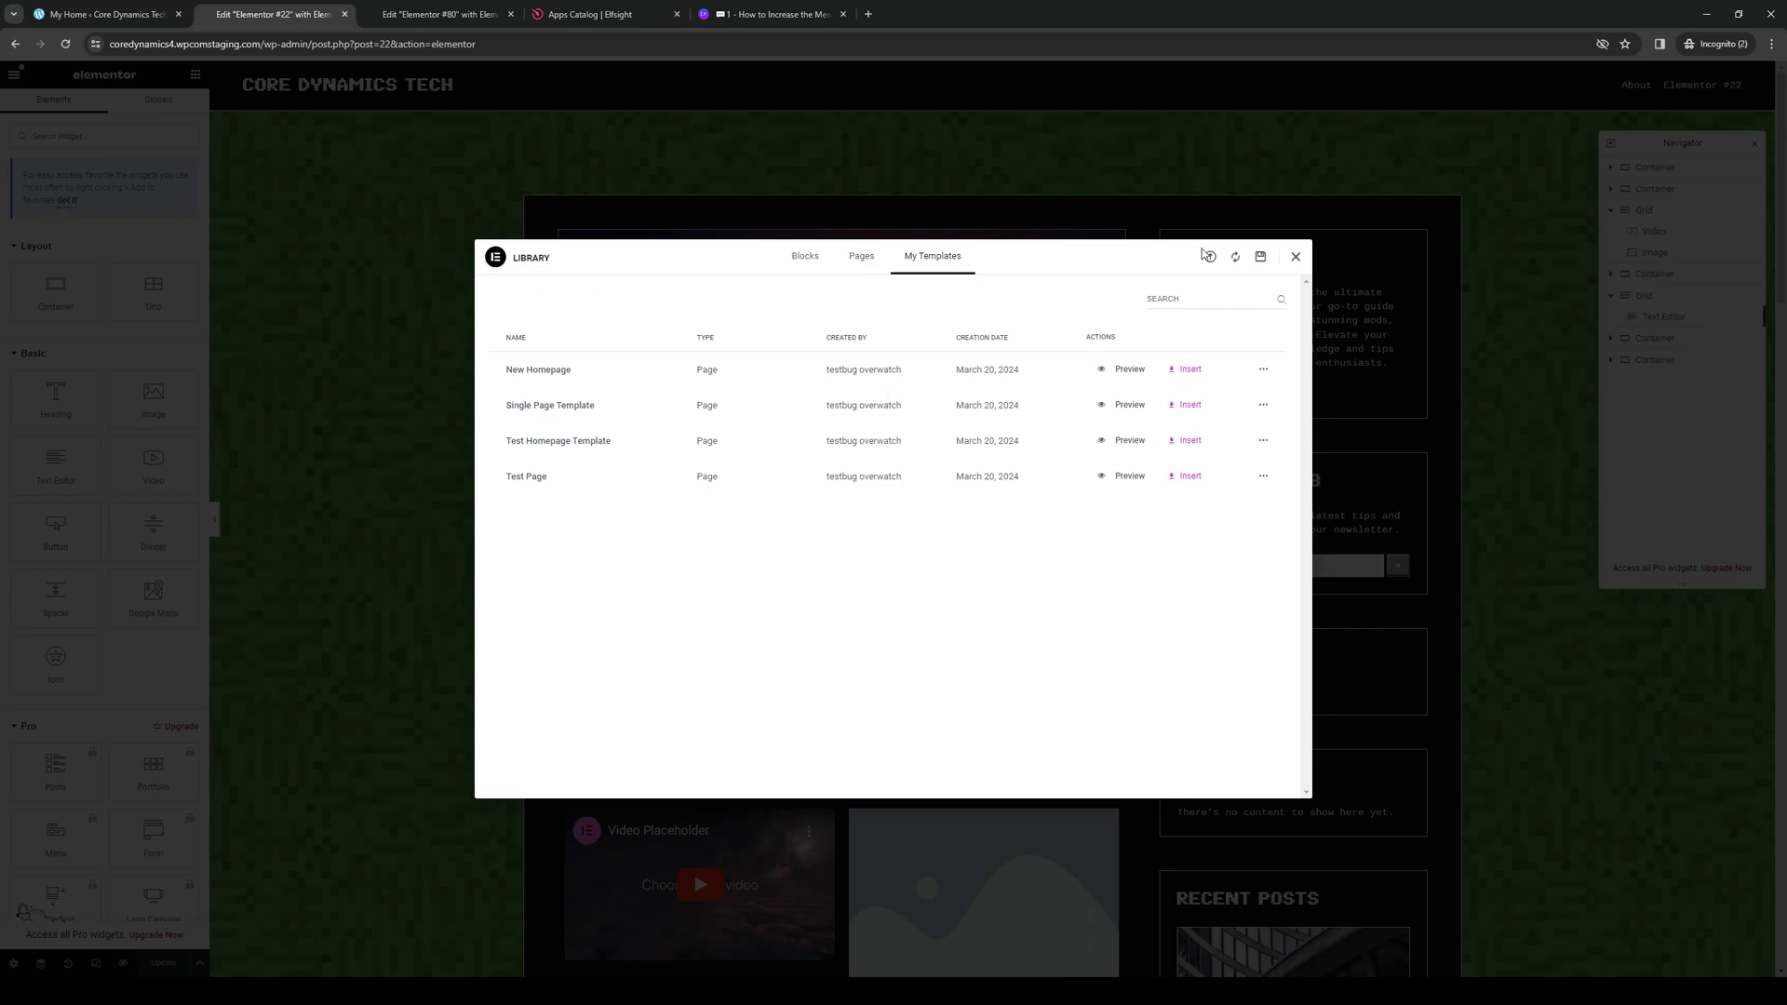
left_click(1293, 257)
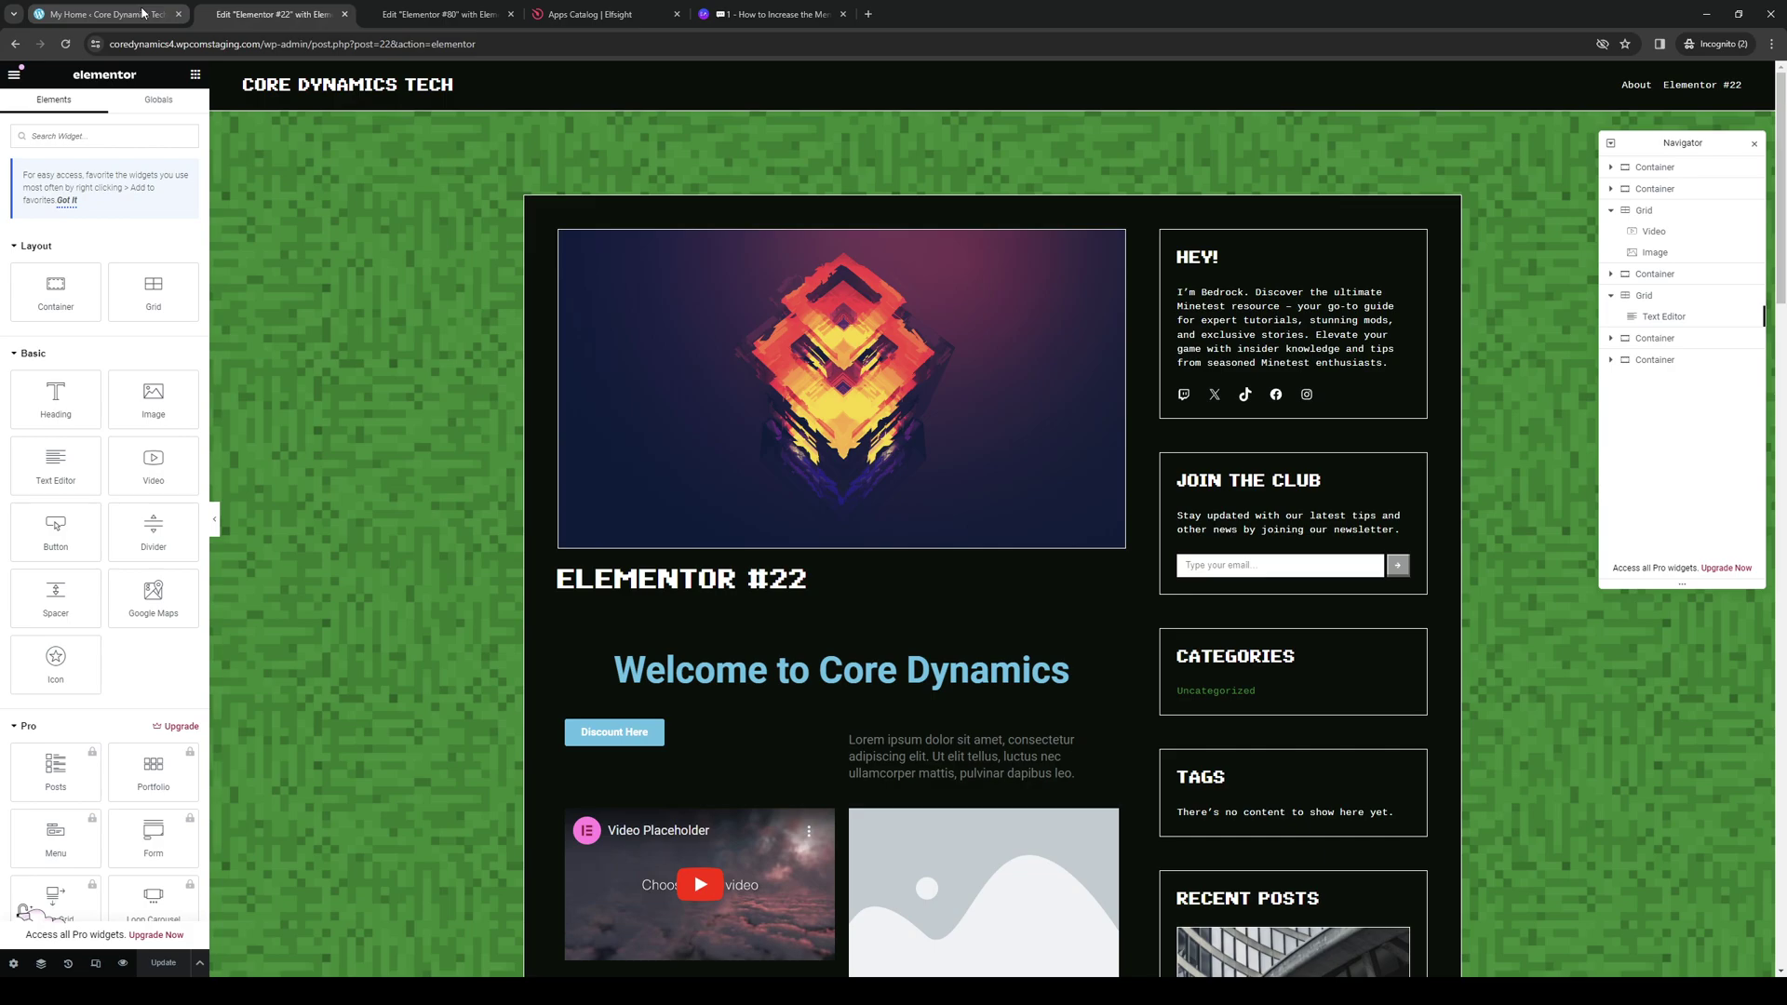
Open Templates > Saved Templates from the My Home dashboard.
left_click(143, 12)
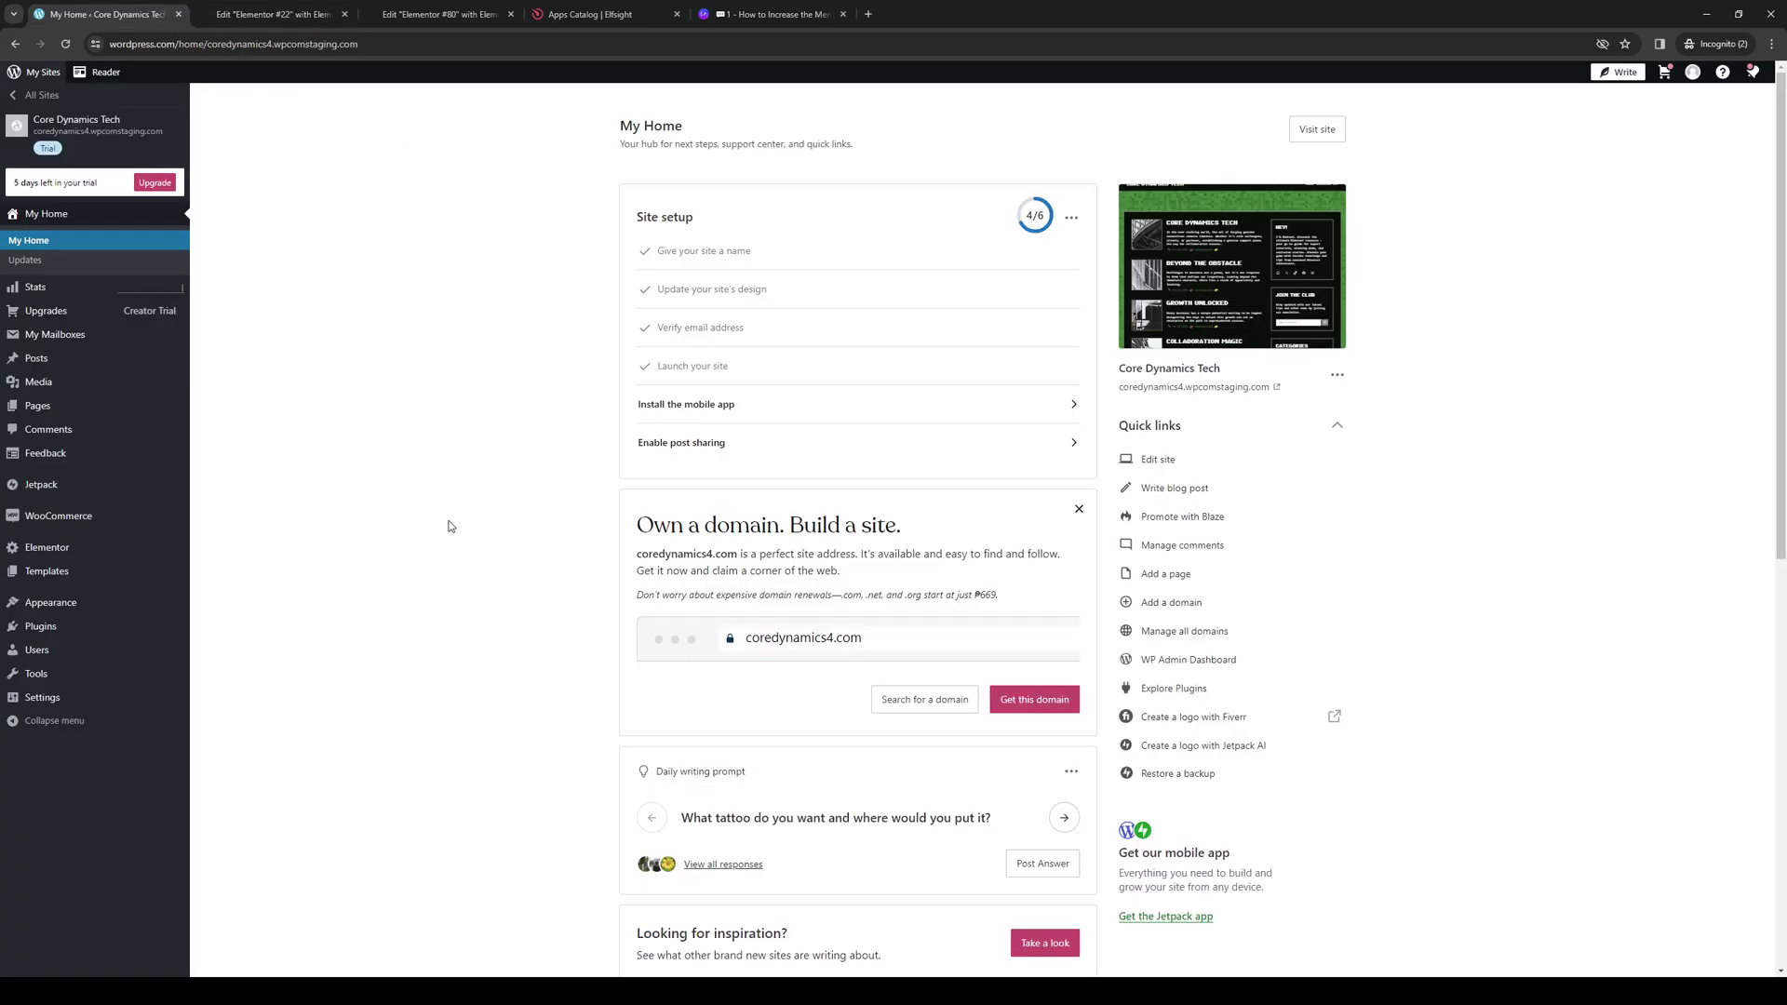
mouse_move(47, 572)
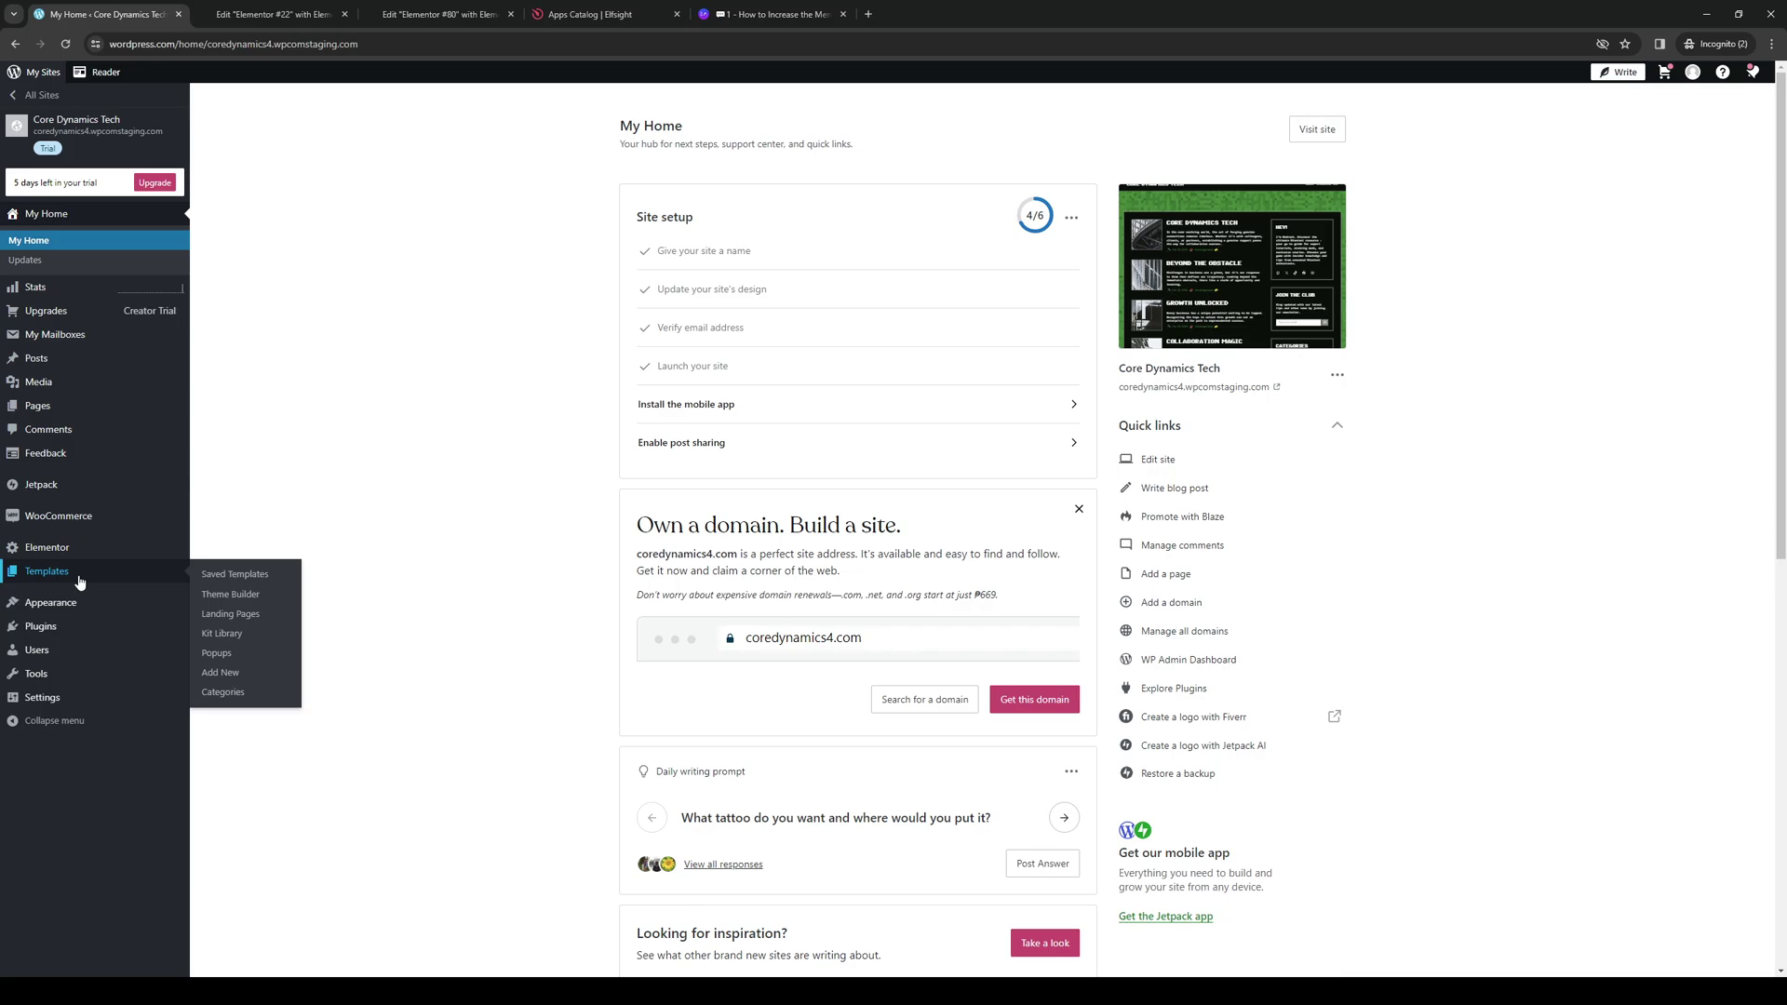
left_click(80, 581)
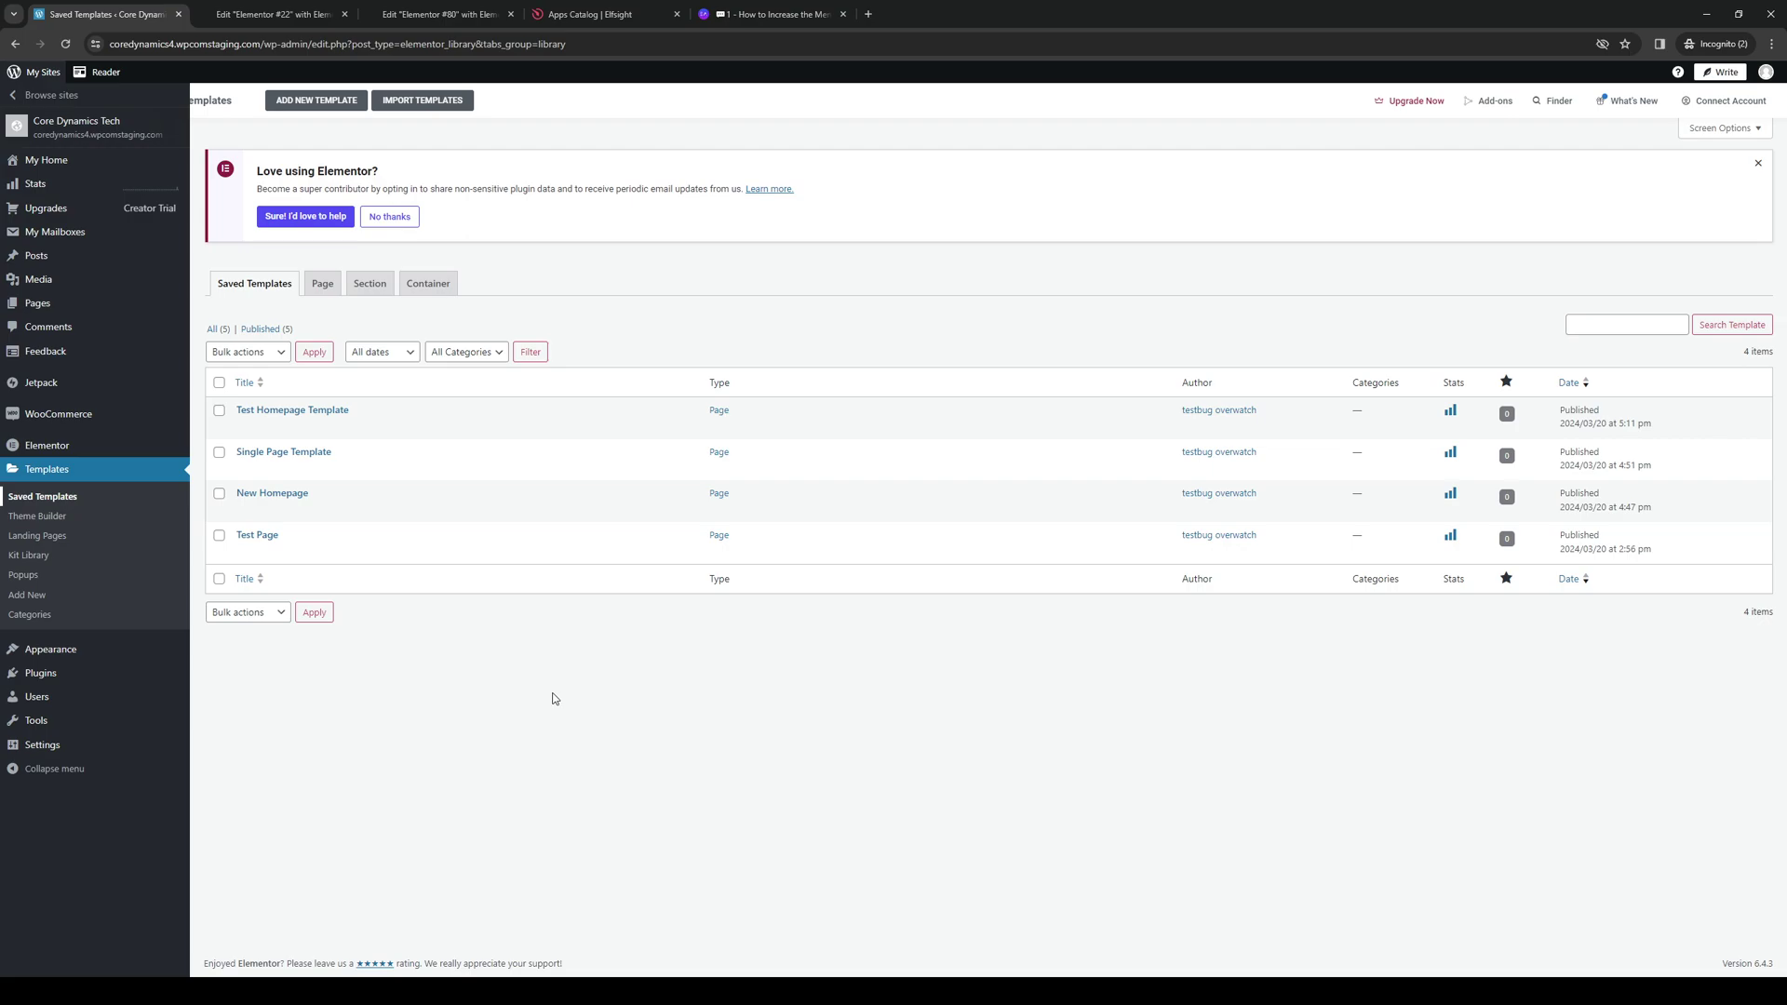
Open the Import Templates panel, try importing with no file, and cancel file selection.
left_click(422, 102)
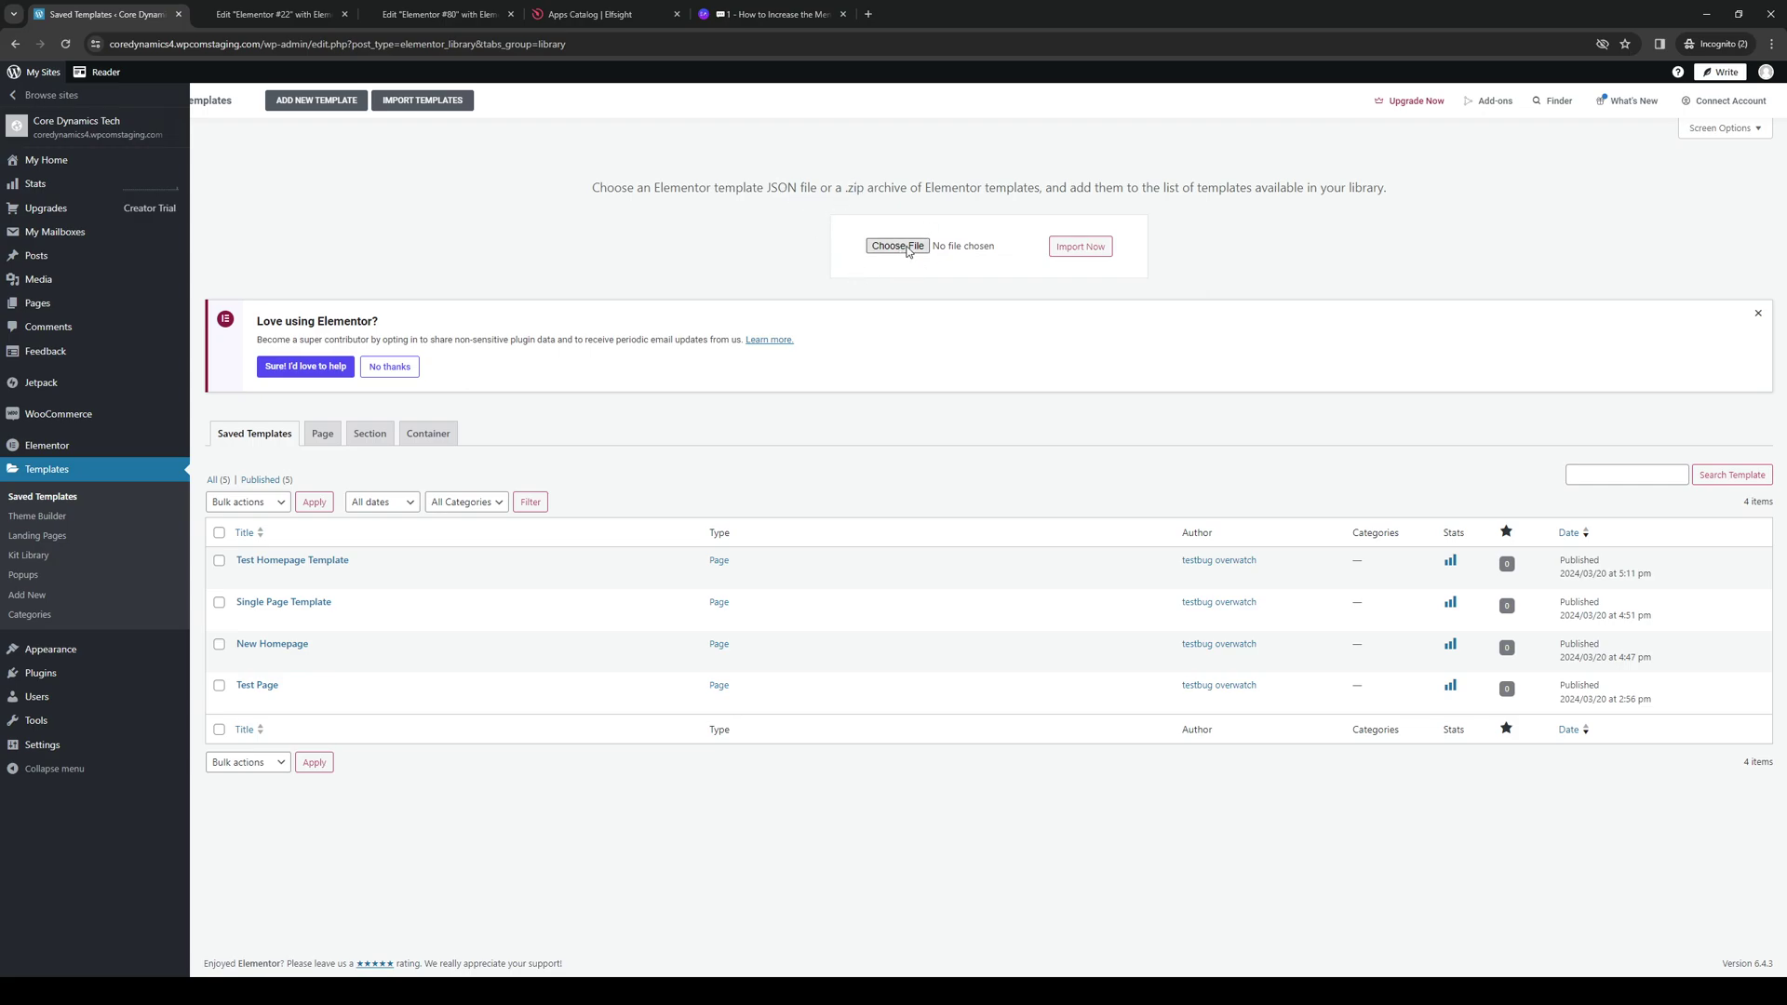
left_click(1071, 252)
left_click(902, 250)
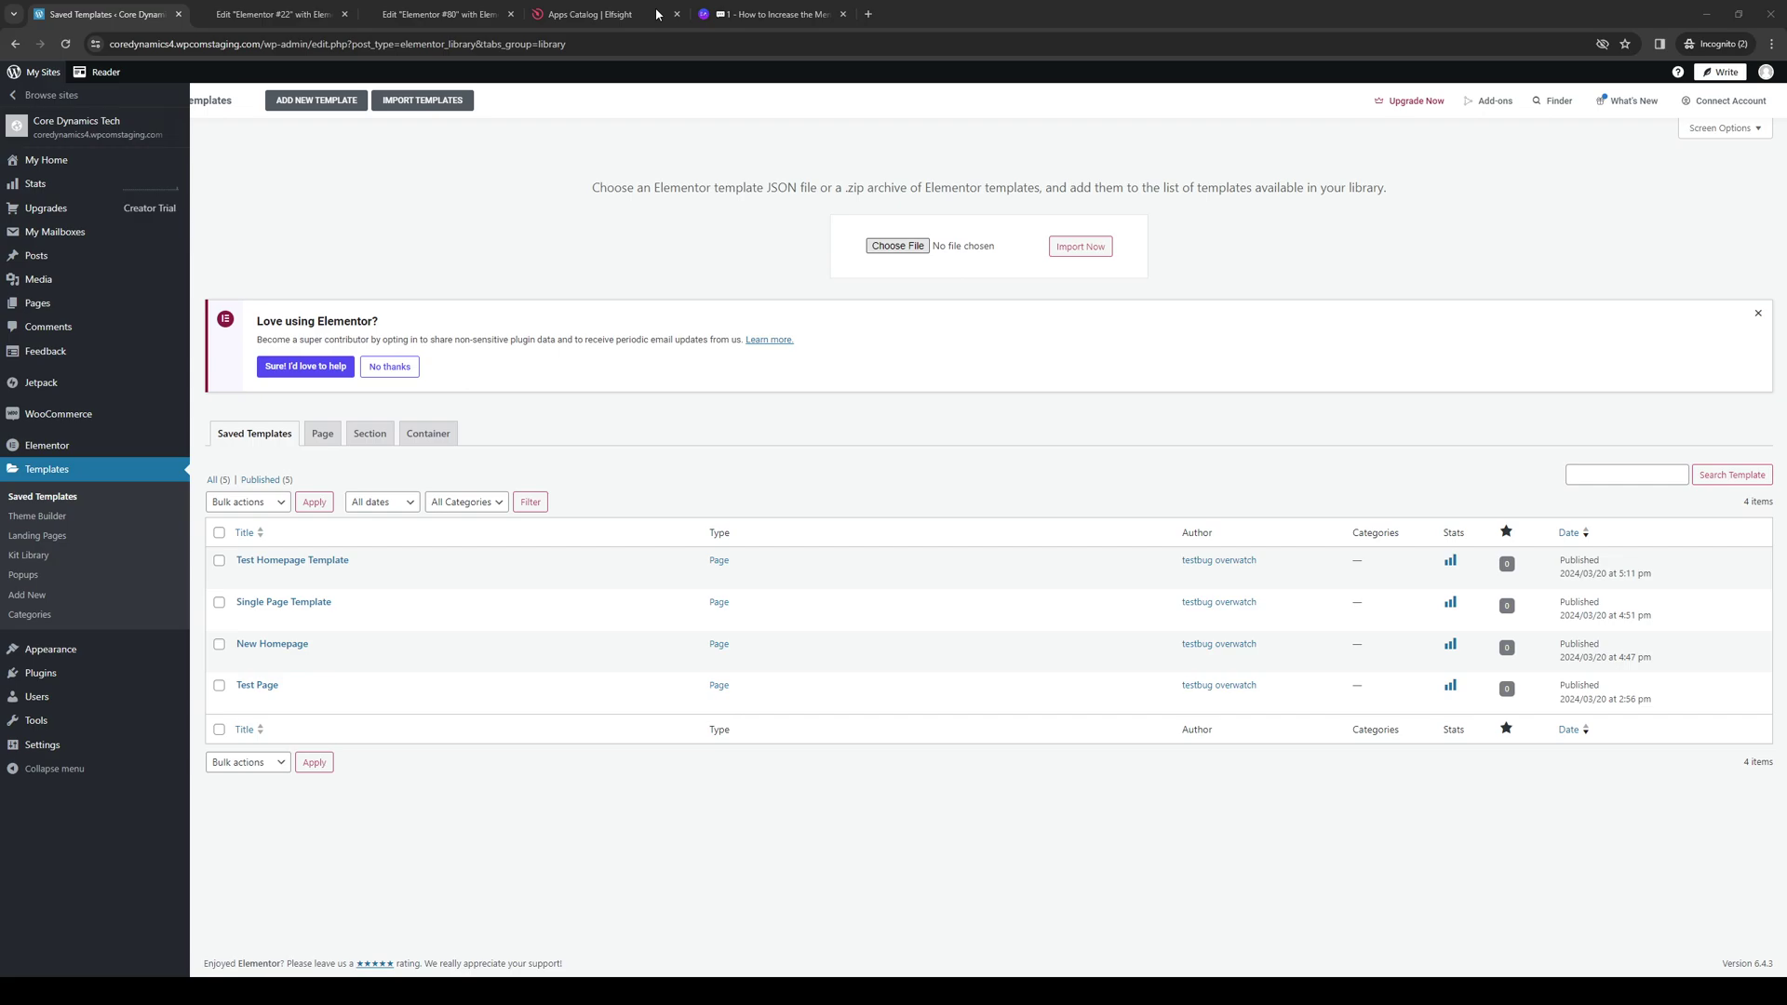
key("Escape")
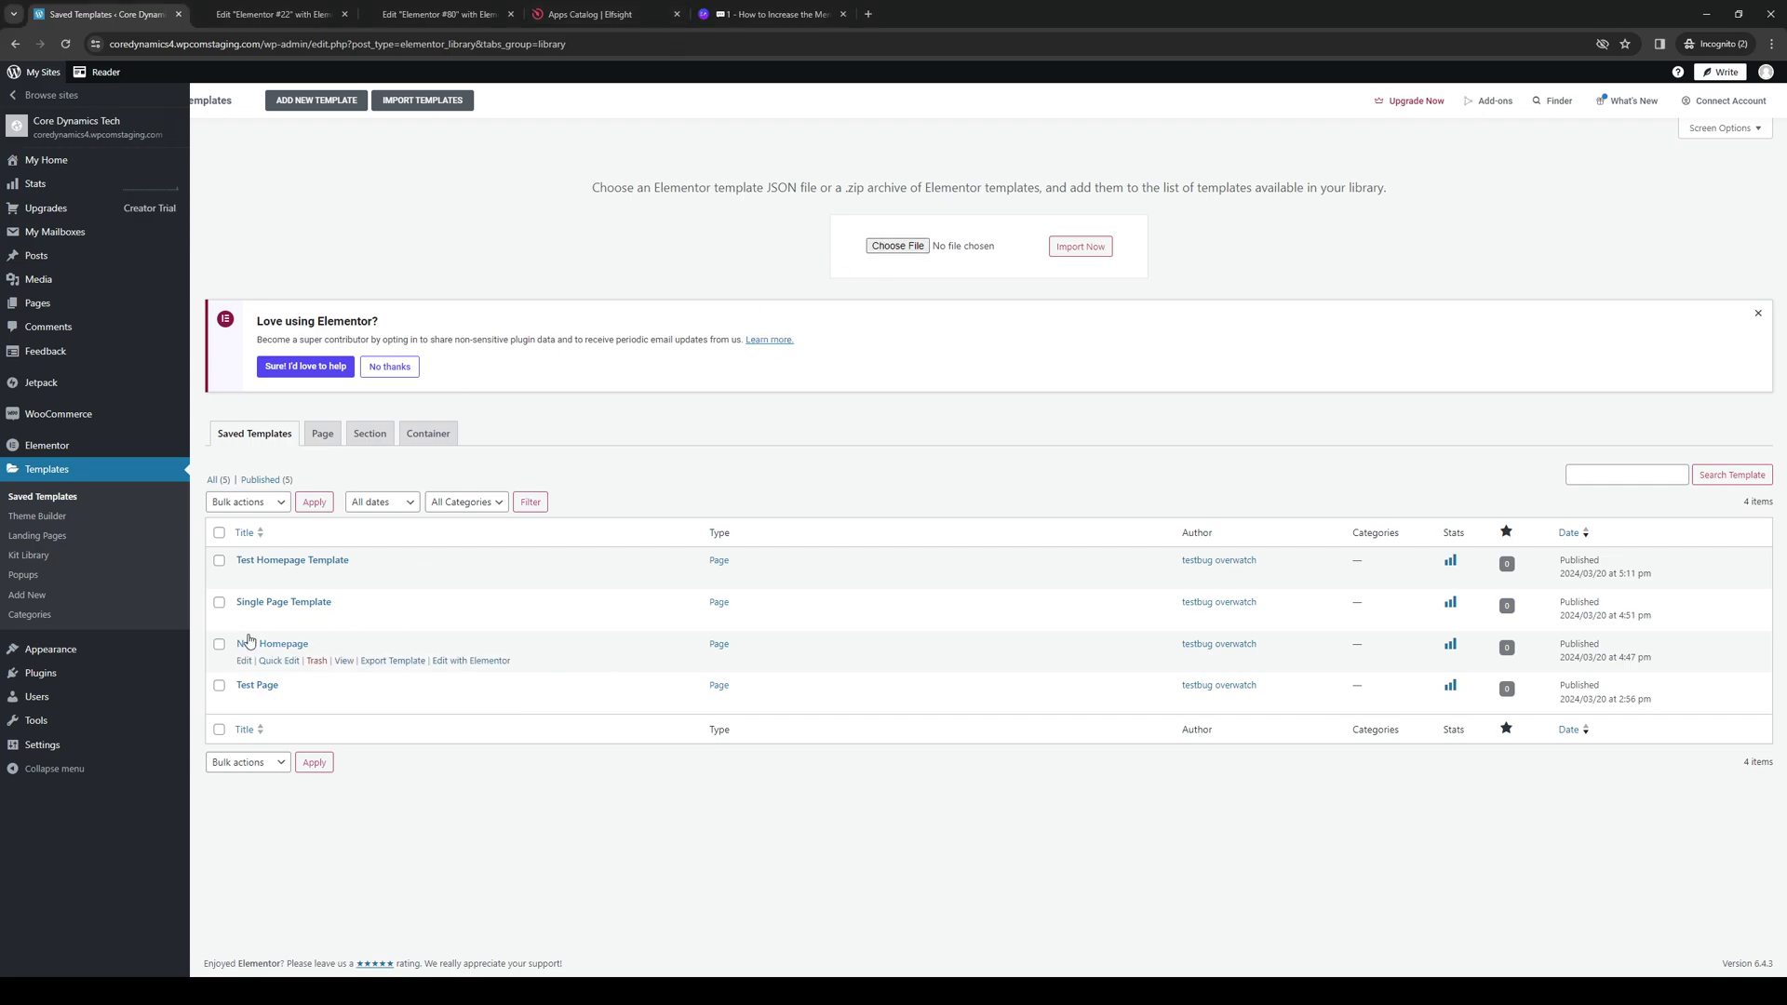